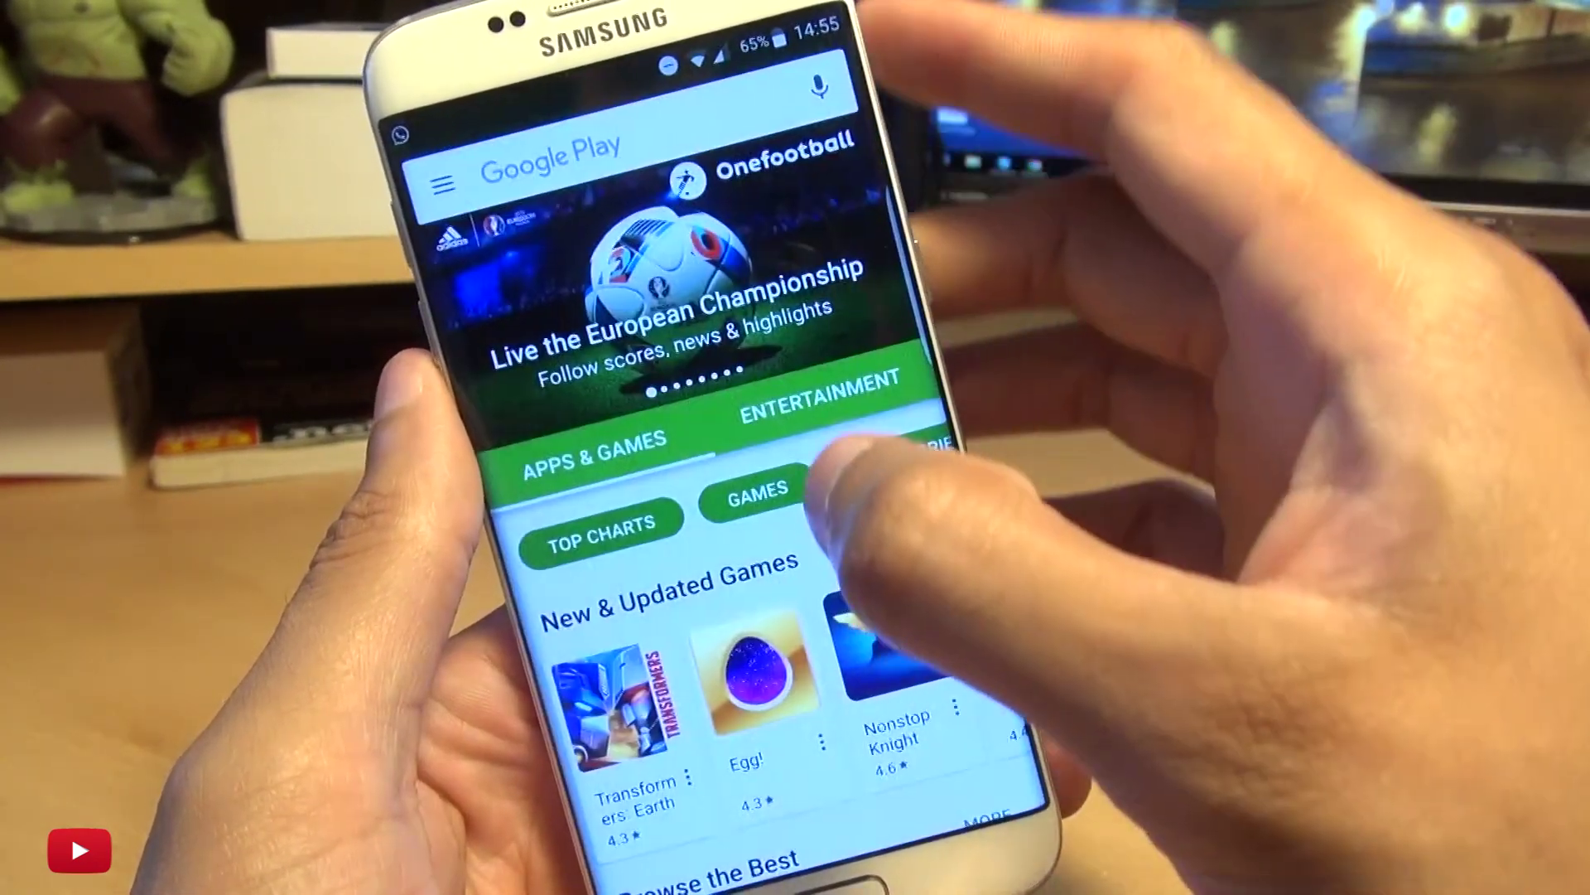
- Find Pushbullet – SMS on PC in the Play Store search results and install it
{"action": "key", "text": "Return"}
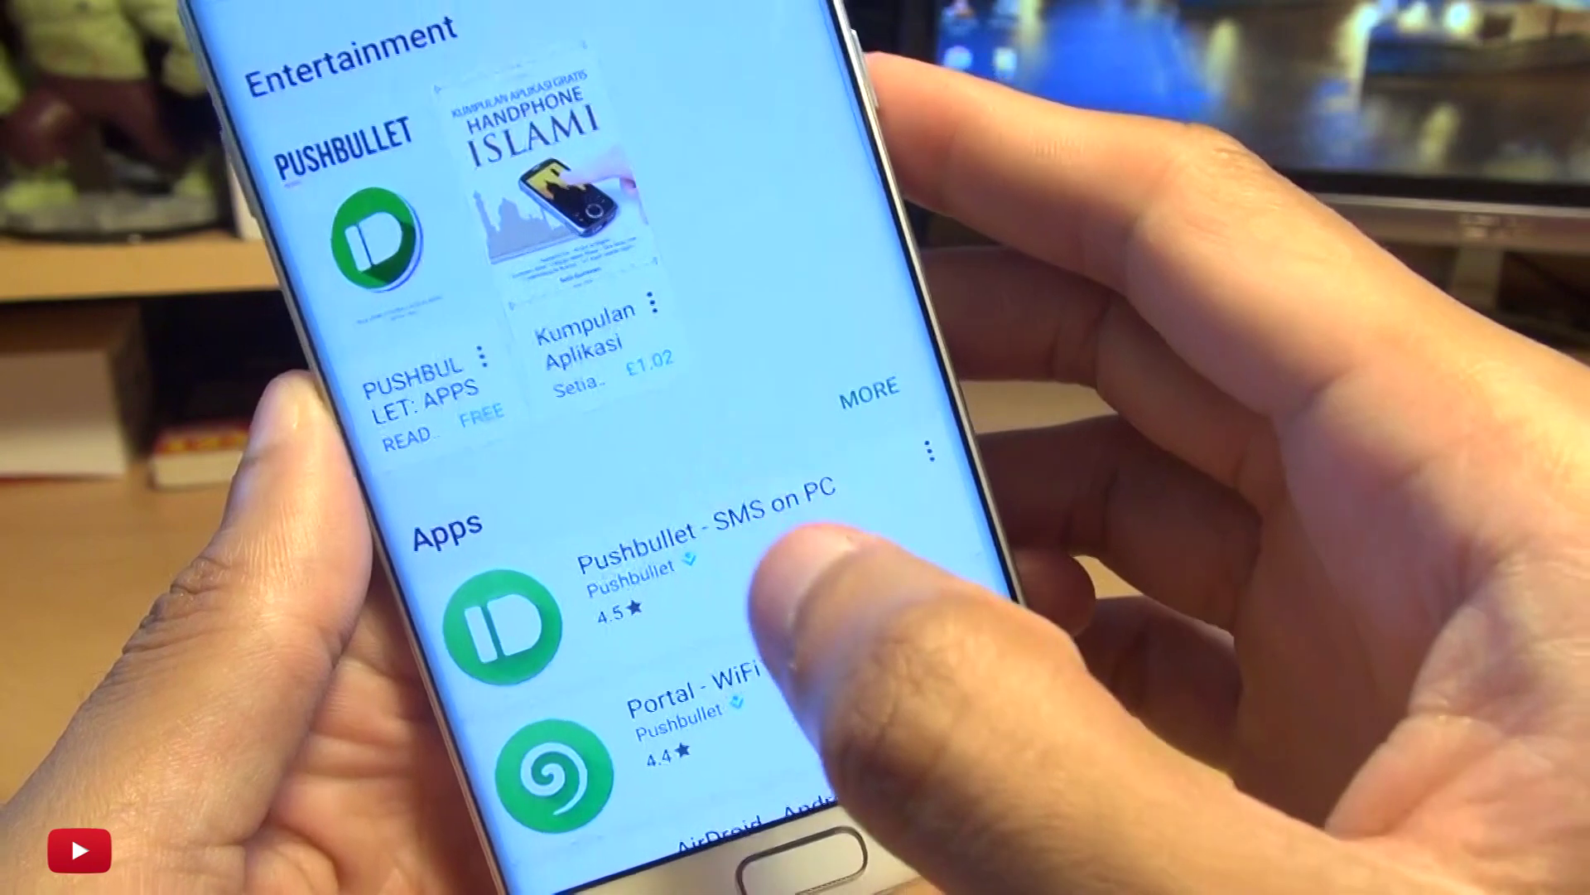
{"action": "left_click", "coordinate": [782, 551]}
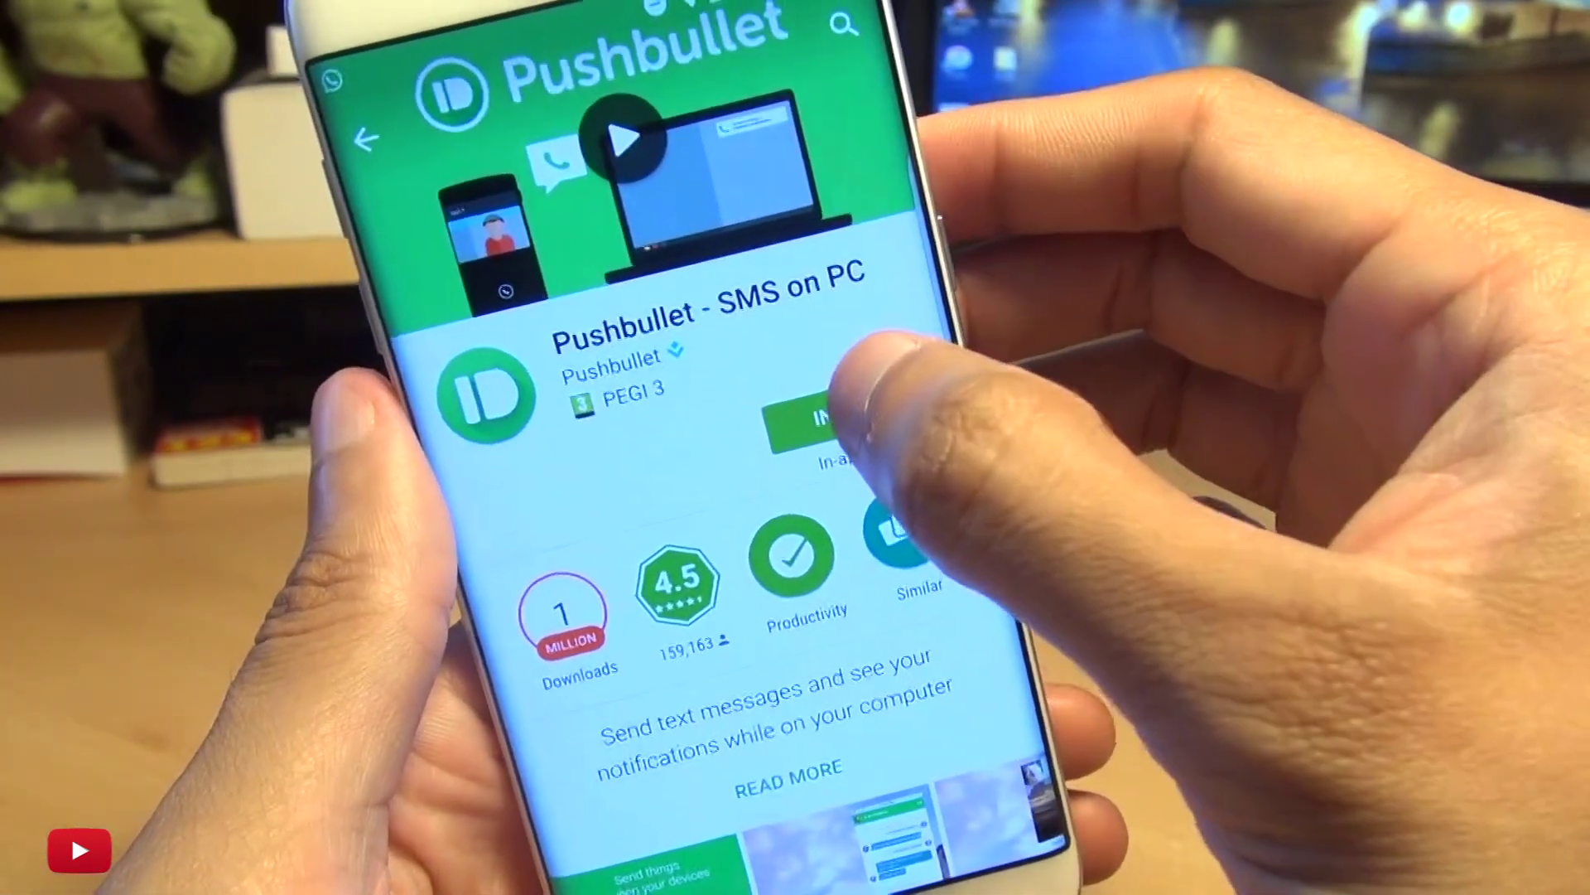
{"action": "left_click", "coordinate": [815, 421]}
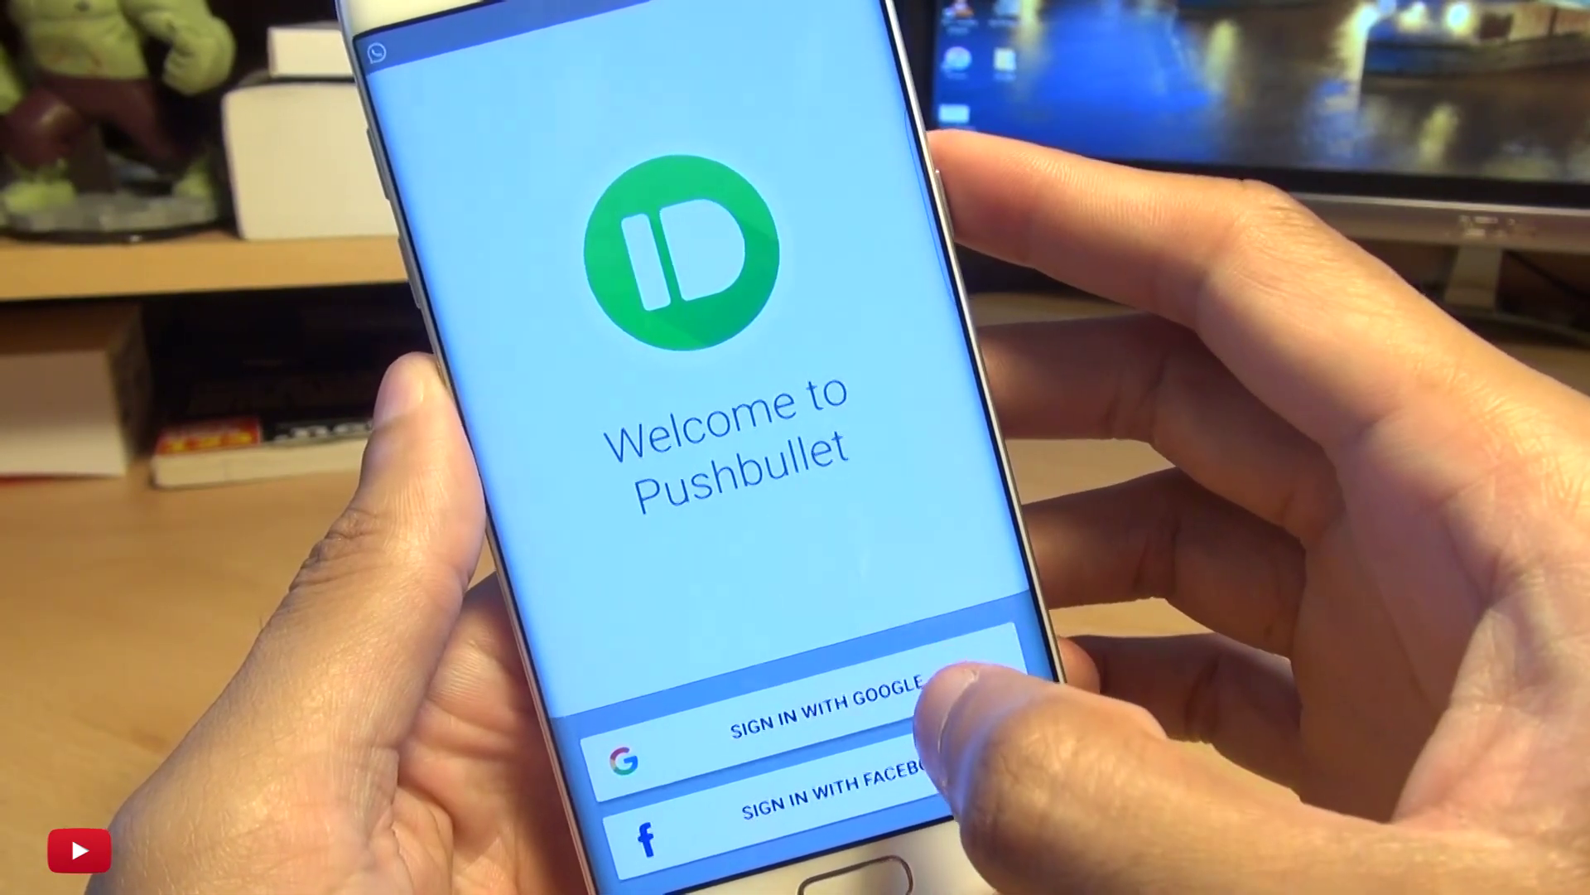
- Sign in with Google, then allow contacts, phone-call and SMS access for texting from the PC
{"action": "left_click", "coordinate": [936, 686]}
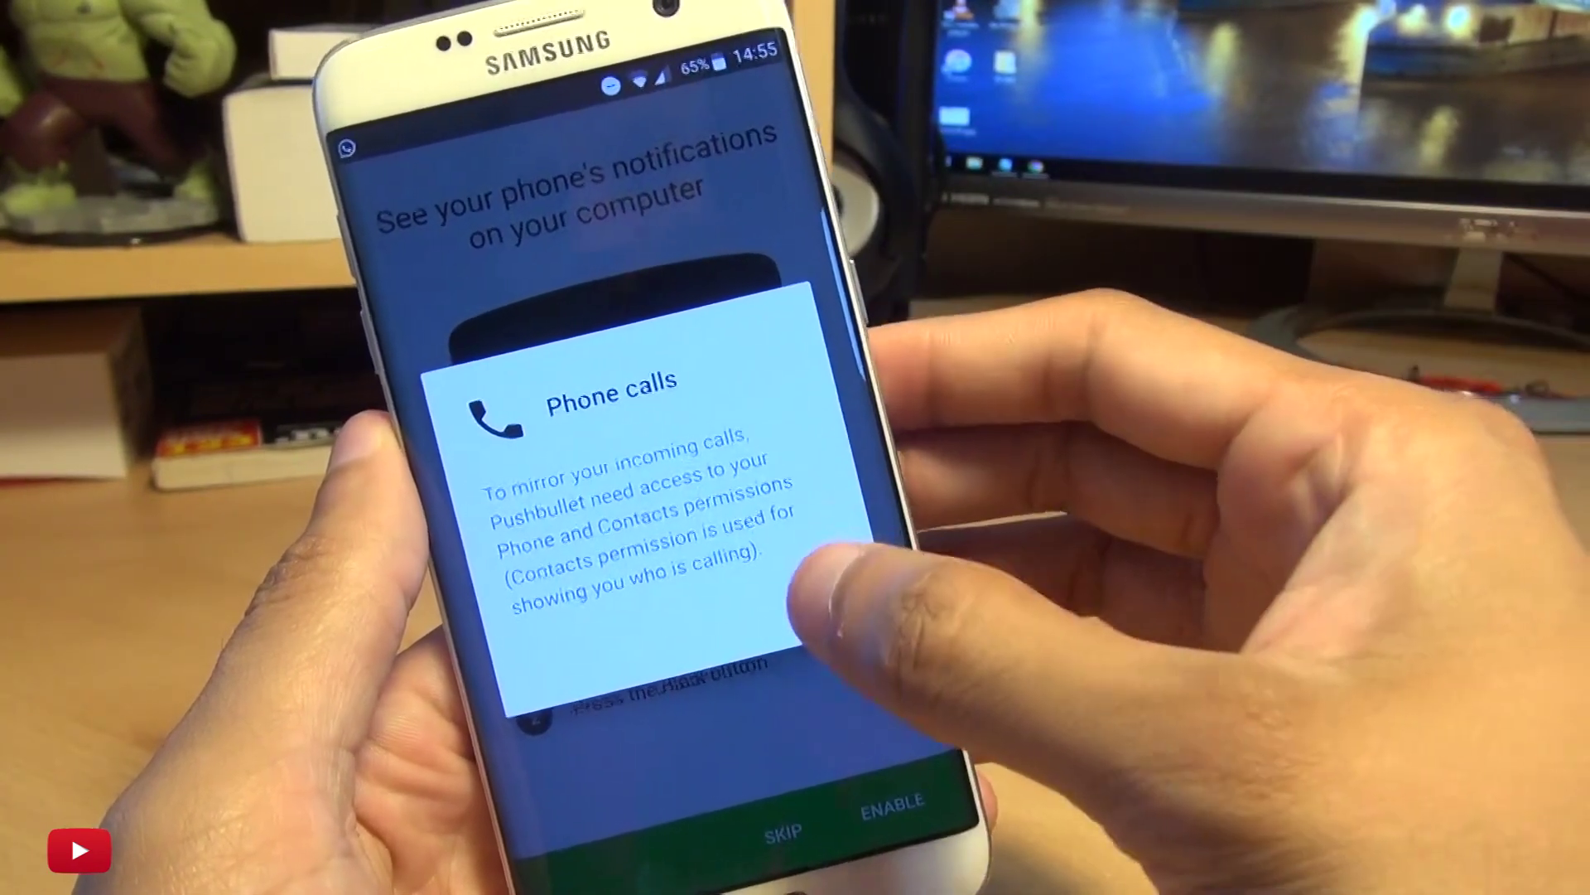
{"action": "left_click", "coordinate": [822, 600]}
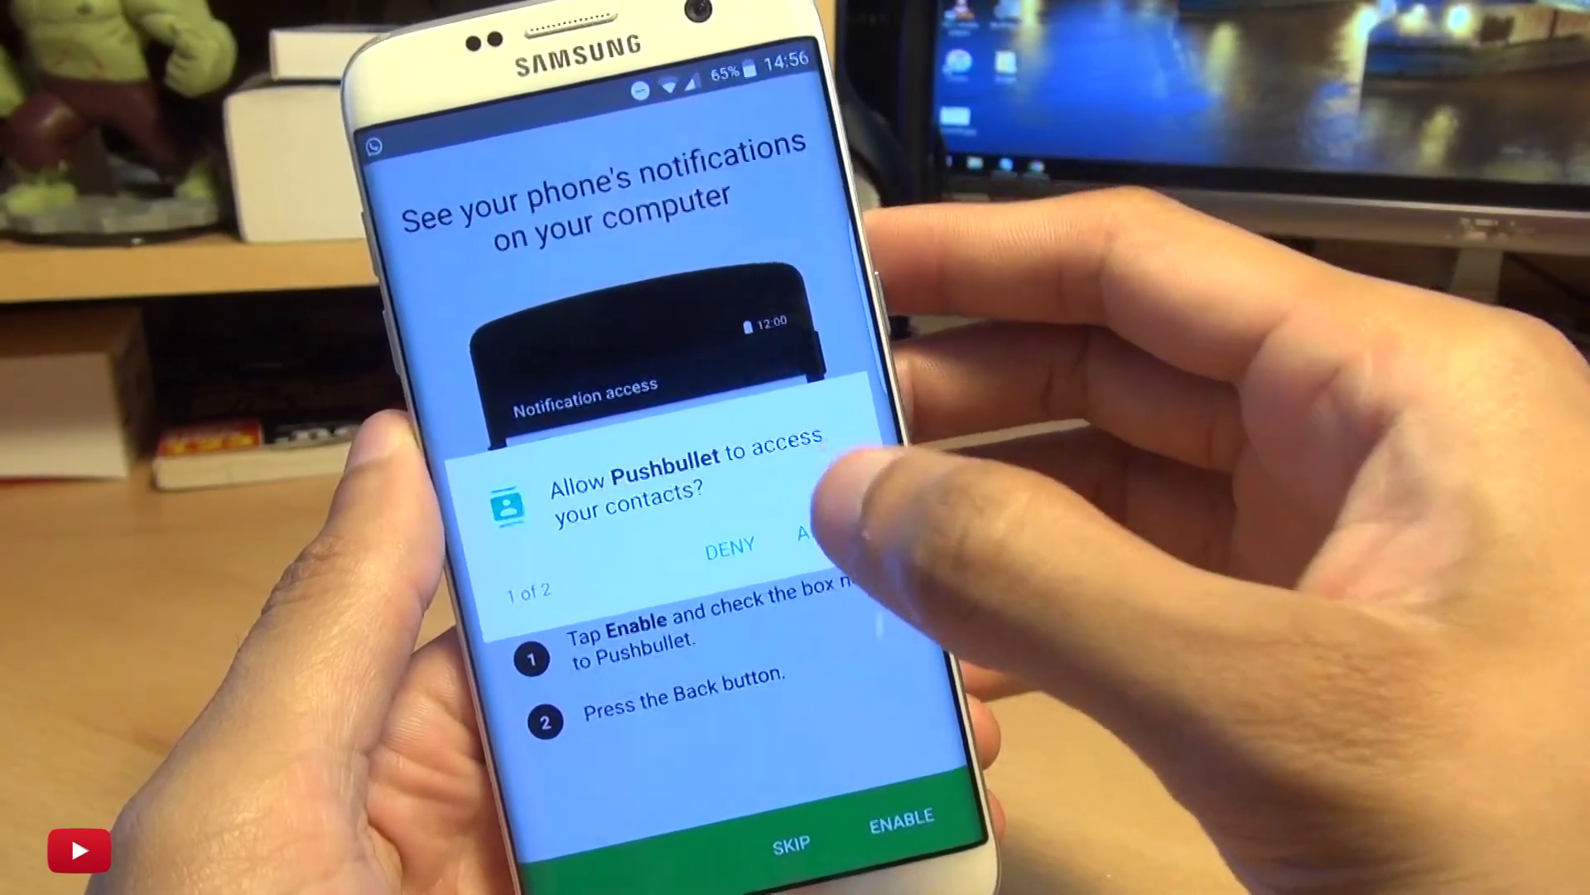
{"action": "left_click", "coordinate": [813, 515]}
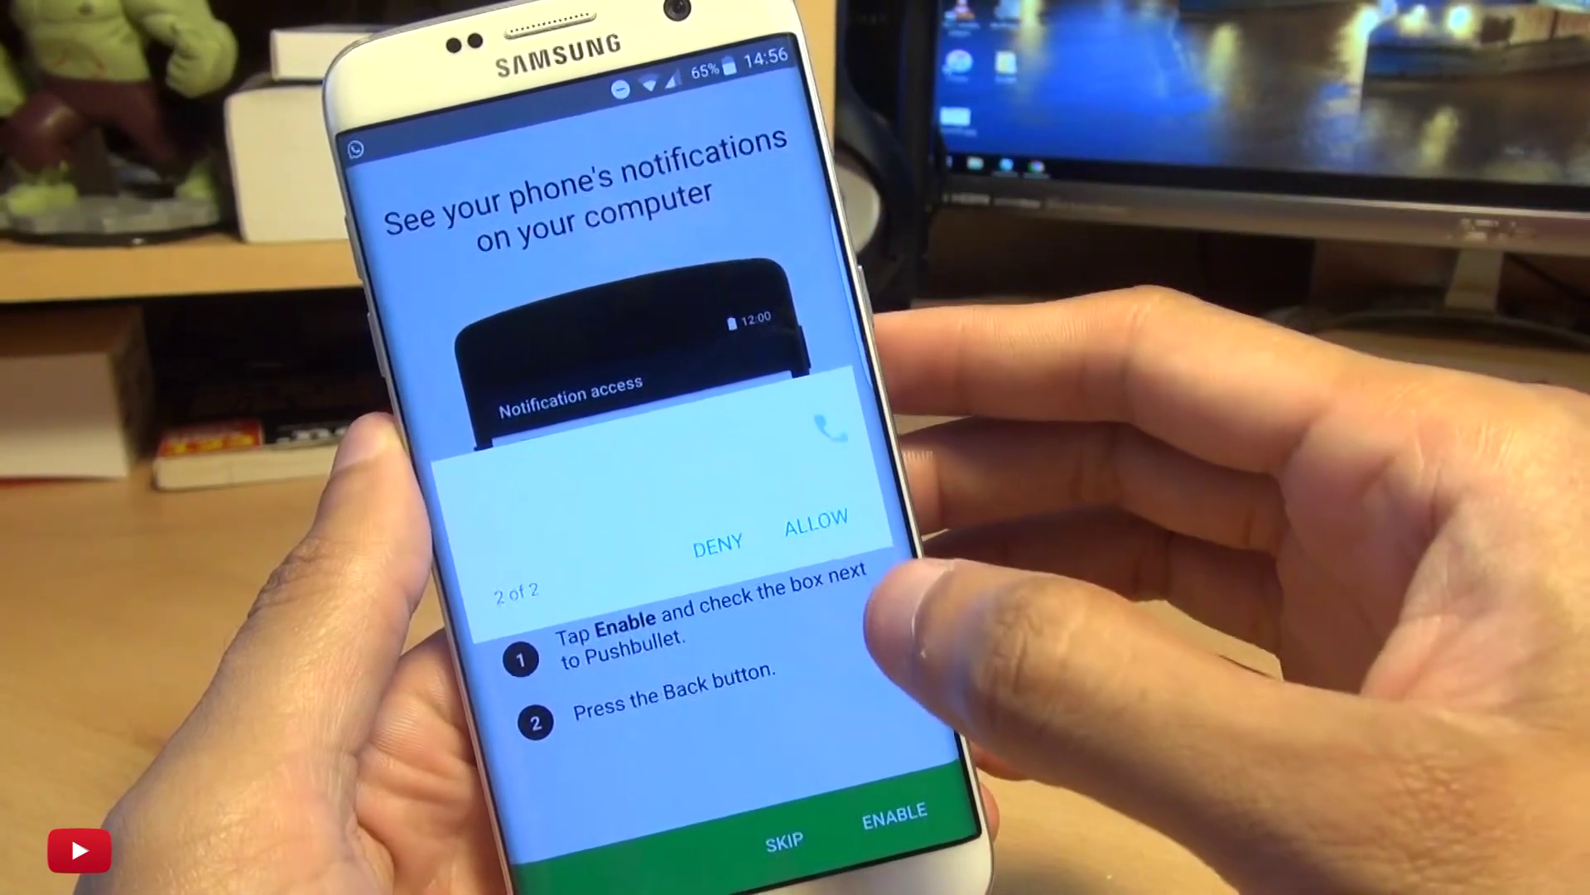
{"action": "left_click", "coordinate": [814, 519]}
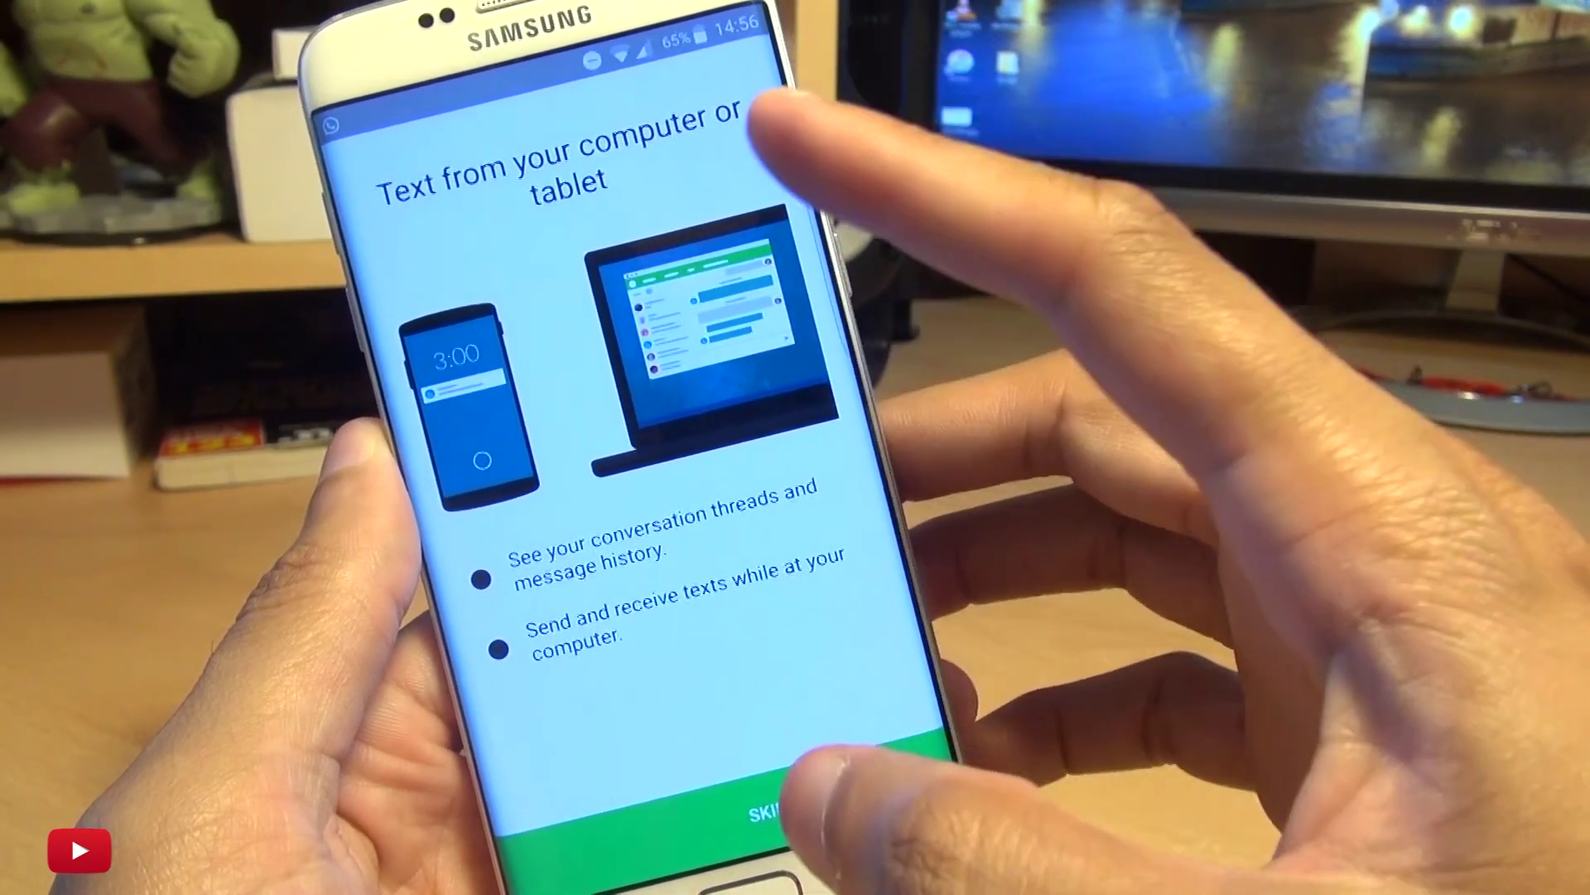
{"action": "left_click", "coordinate": [882, 783]}
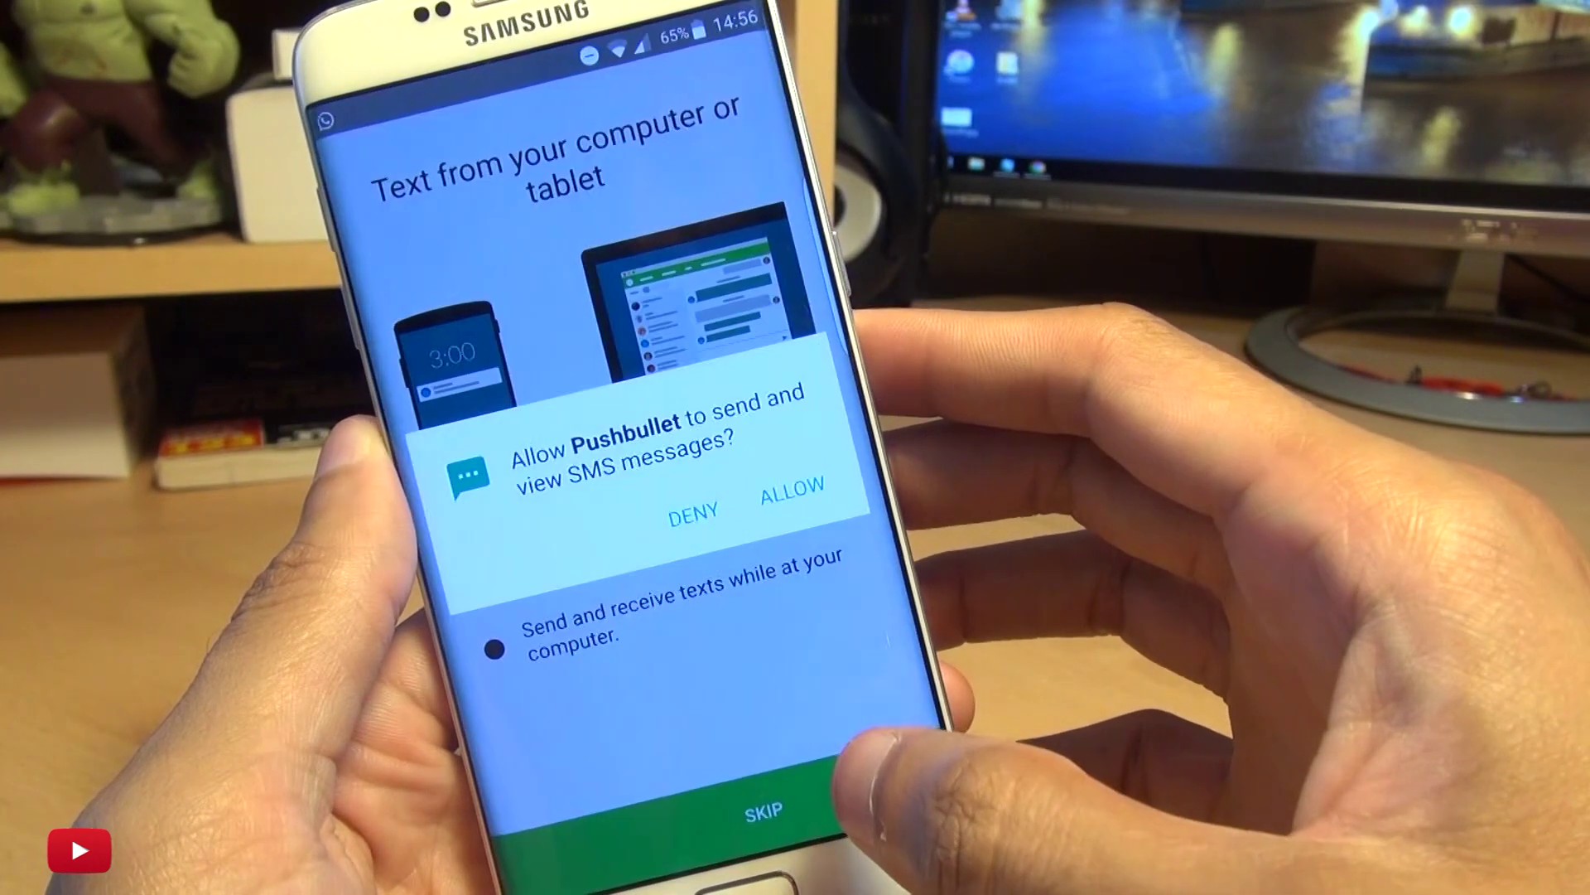
{"action": "left_click", "coordinate": [793, 489]}
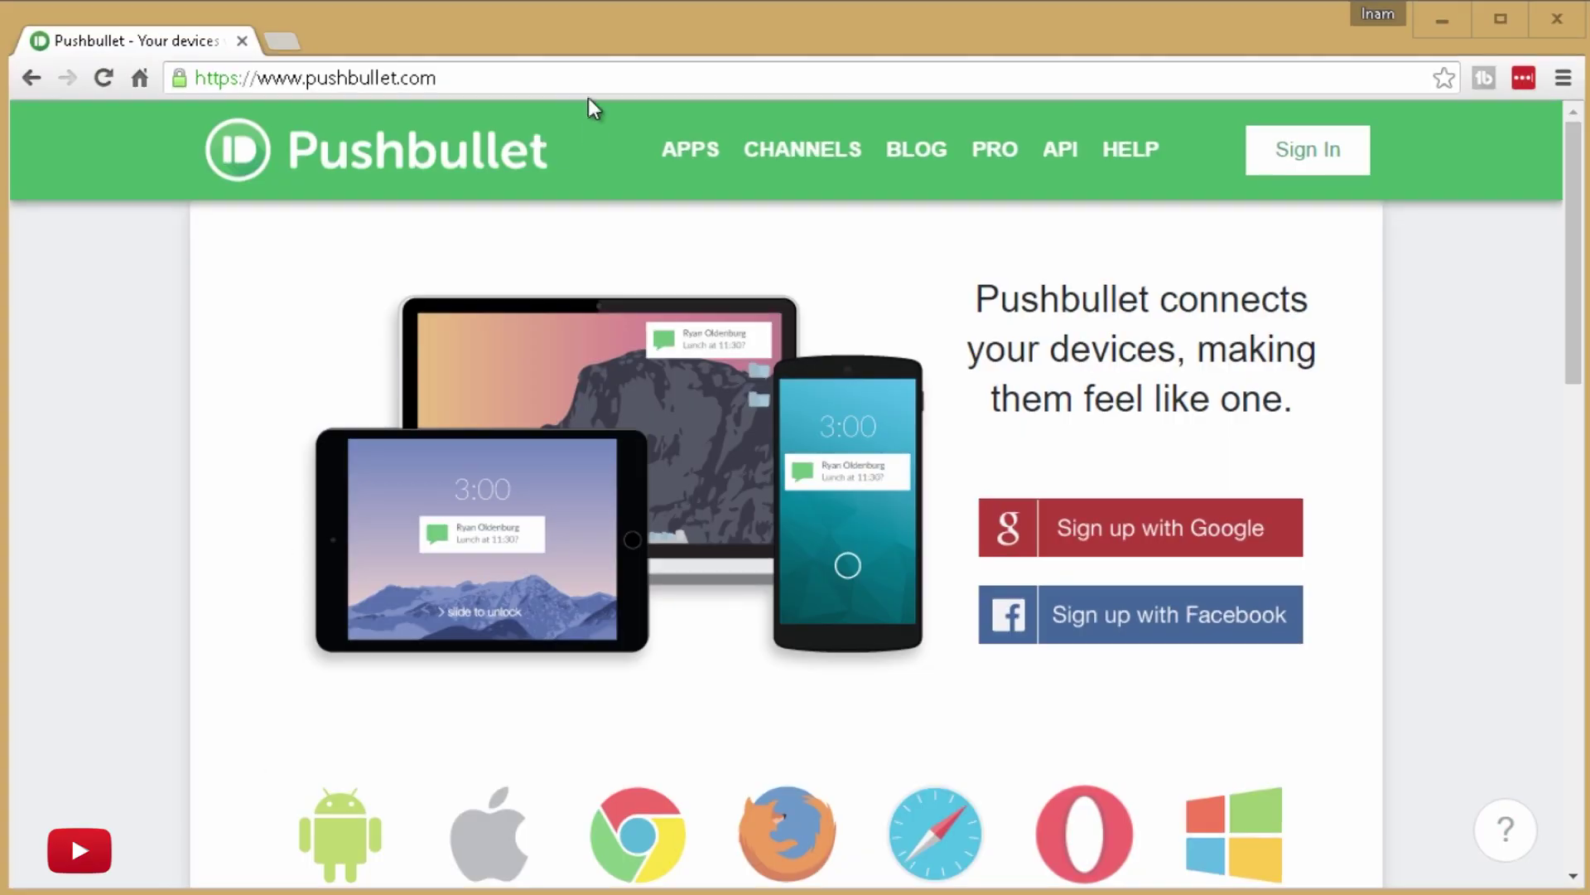
{"action": "left_click", "coordinate": [583, 79]}
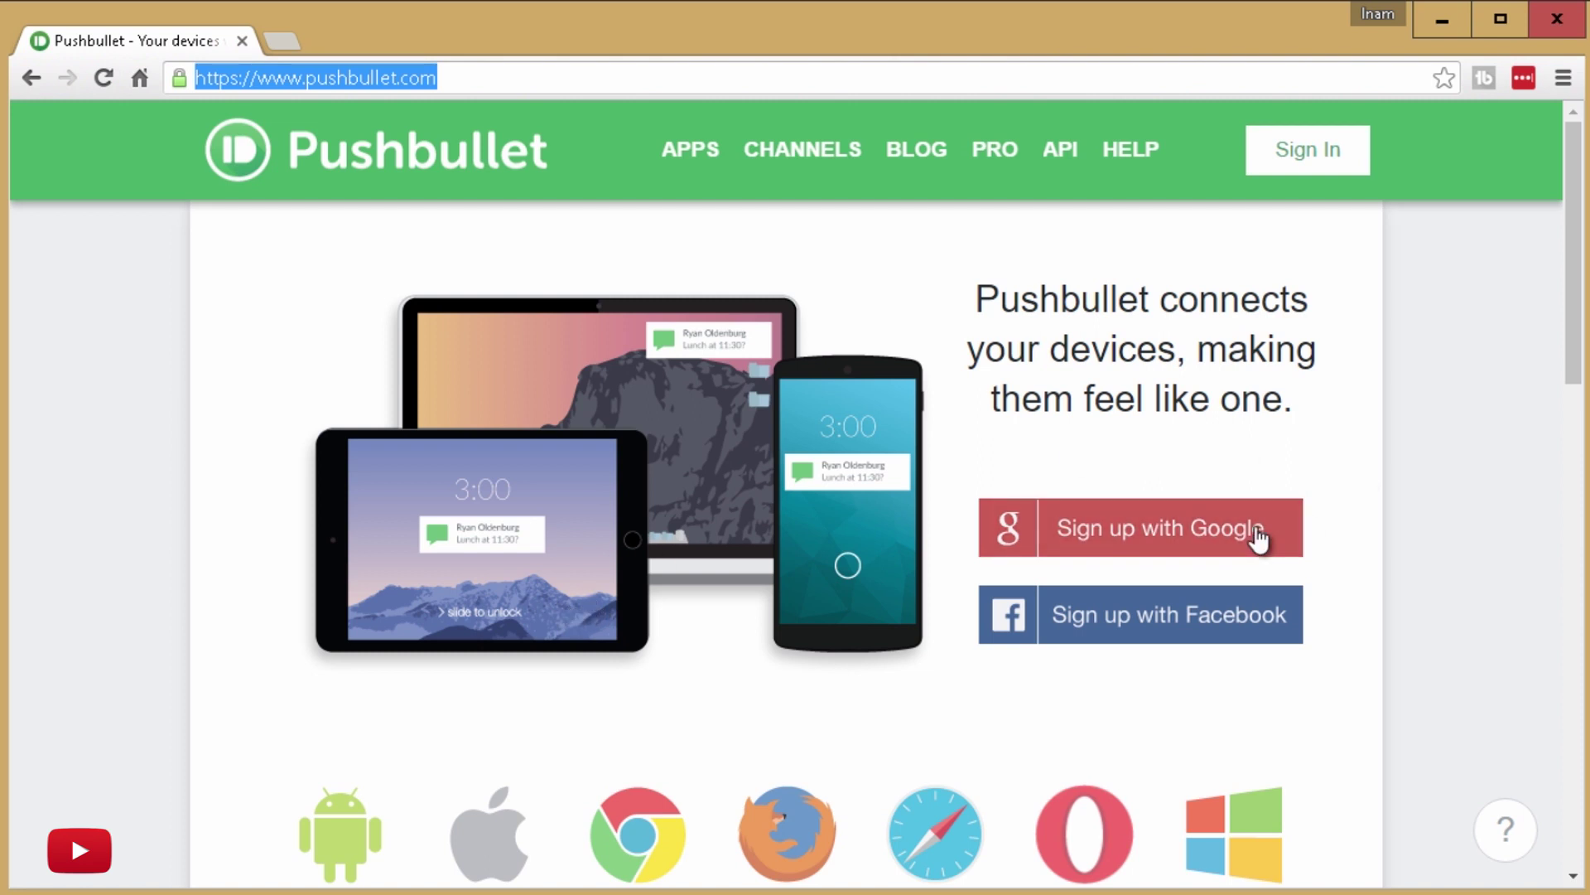
- Open the APPS page on pushbullet.com and scroll down to the Windows download
{"action": "left_click", "coordinate": [699, 166]}
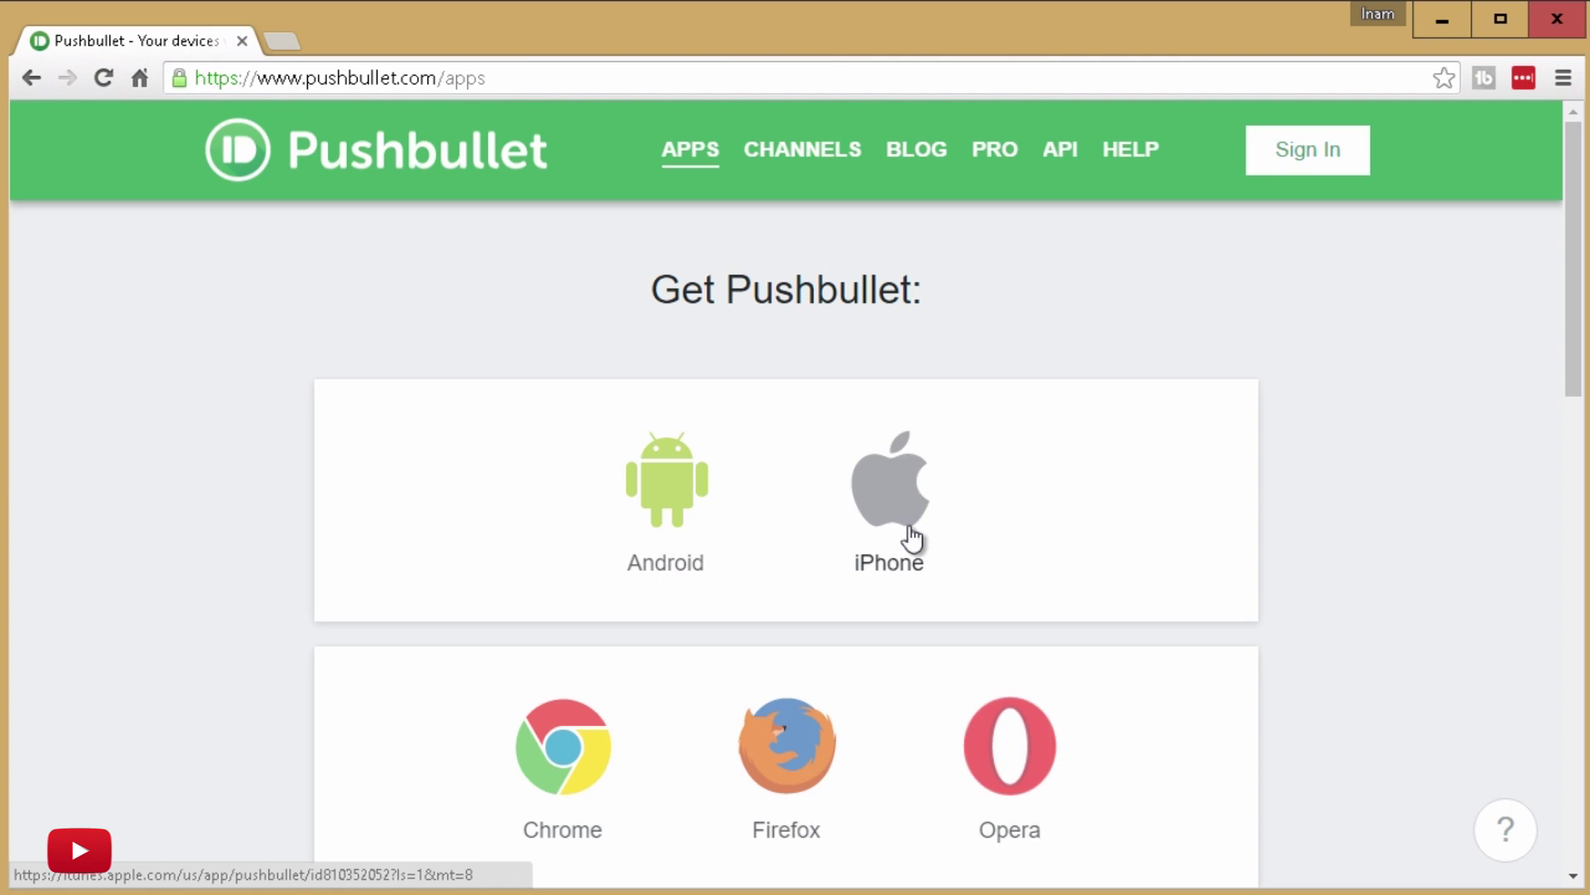
{"action": "scroll", "coordinate": [905, 578], "scroll_direction": "down", "scroll_amount": 4}
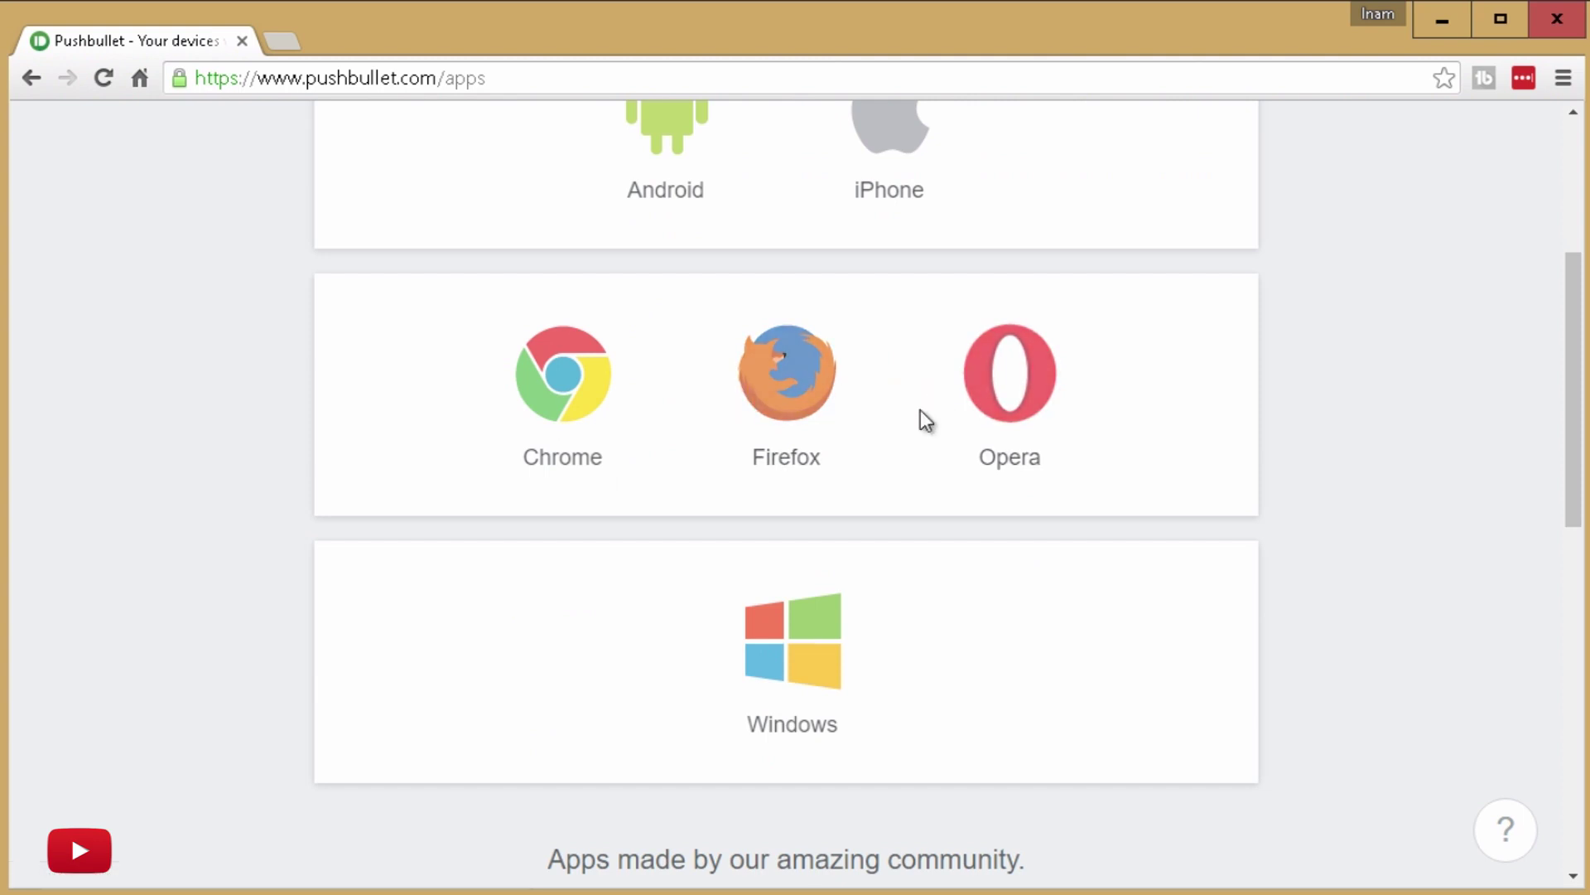
- Download pushbullet_installer.exe for Windows and set it to open when the download finishes
{"action": "left_click", "coordinate": [805, 667]}
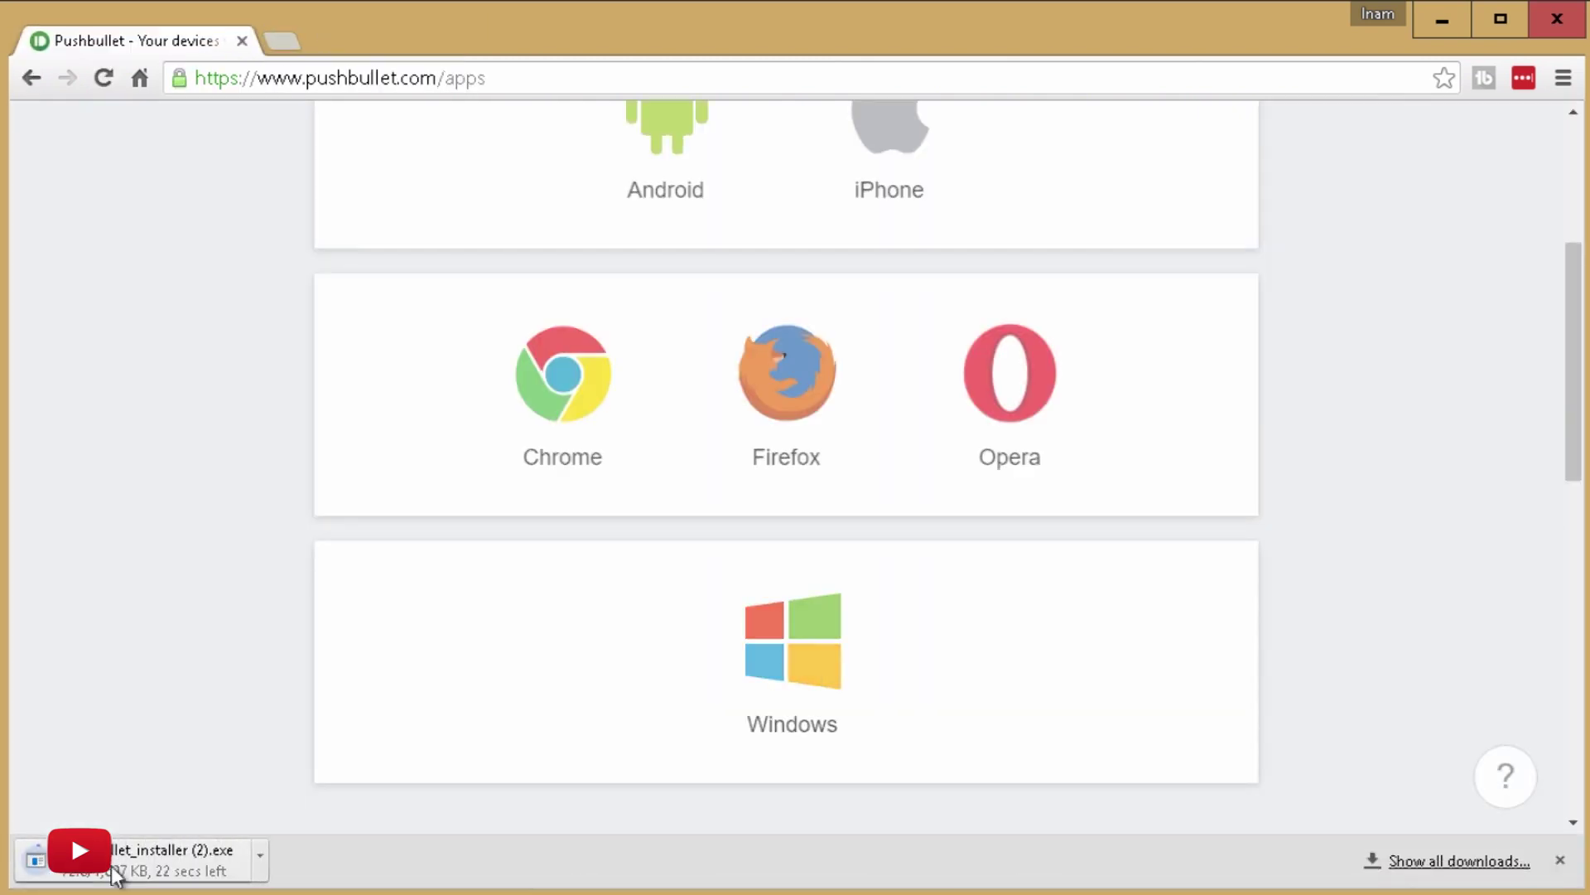
{"action": "left_click", "coordinate": [260, 854]}
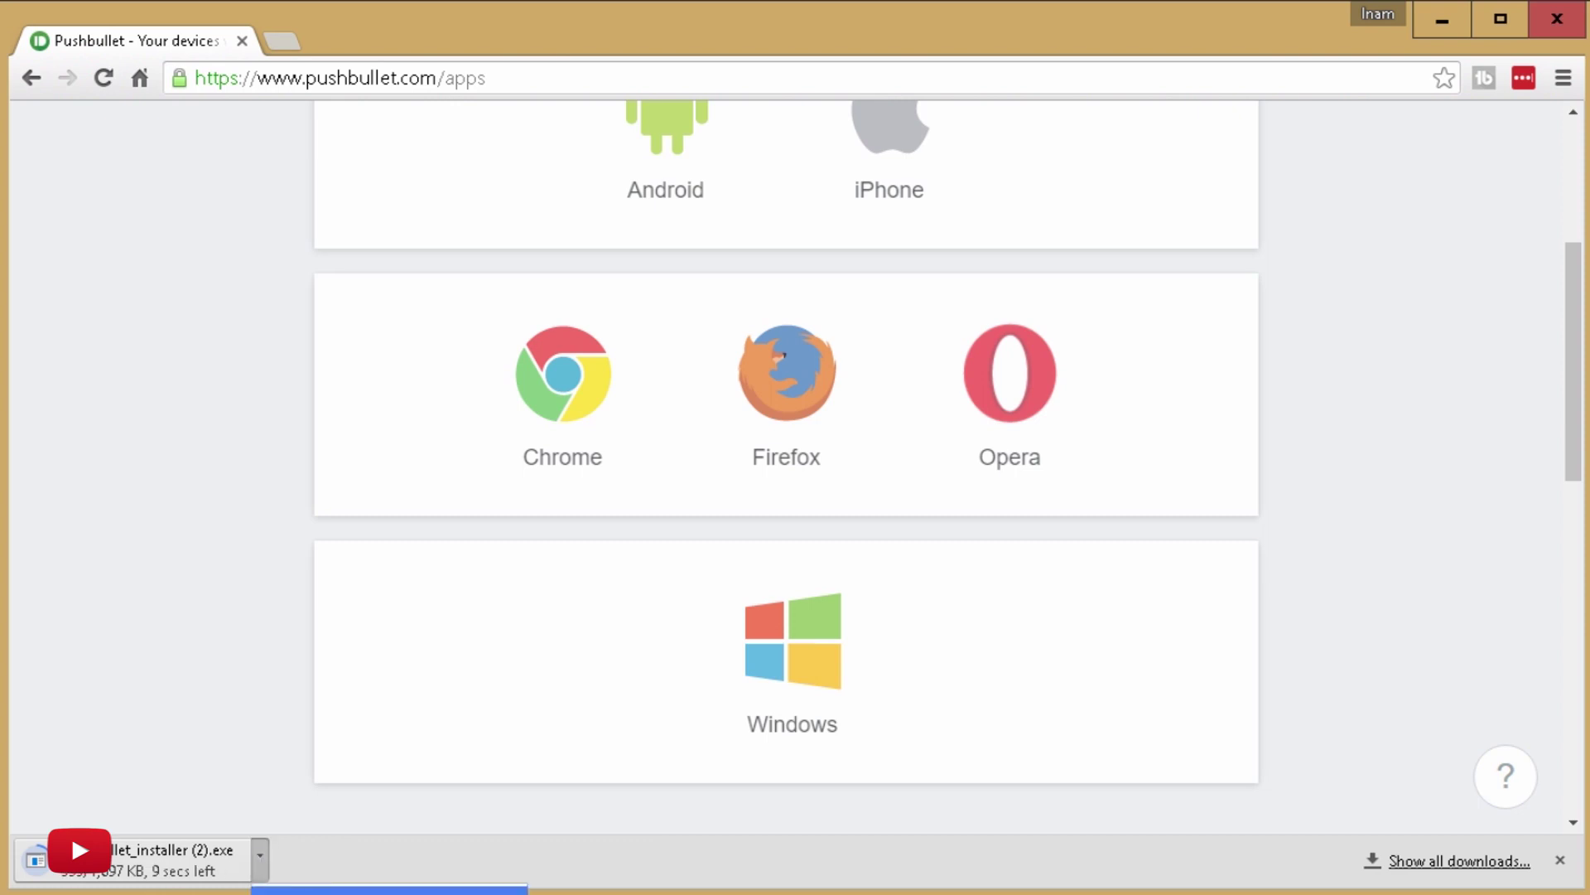
{"action": "left_click", "coordinate": [390, 889]}
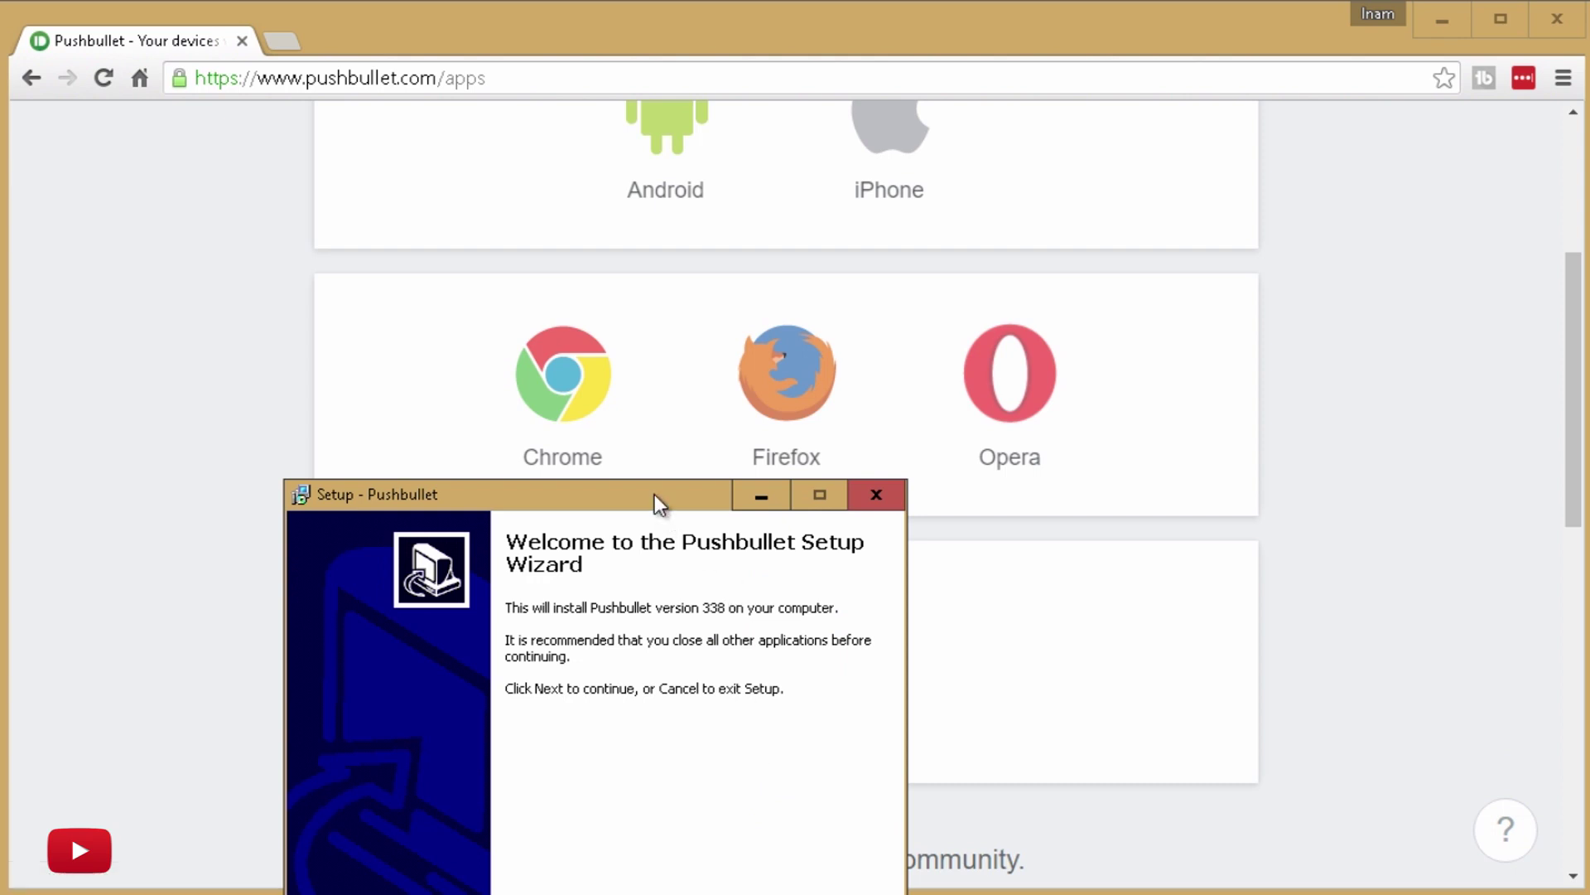
- Install Pushbullet to C:\Program Files (x86)\Pushbullet with a desktop icon
{"action": "left_click_drag", "start_coordinate": [655, 493], "coordinate": [946, 219]}
{"action": "left_click", "coordinate": [1443, 19]}
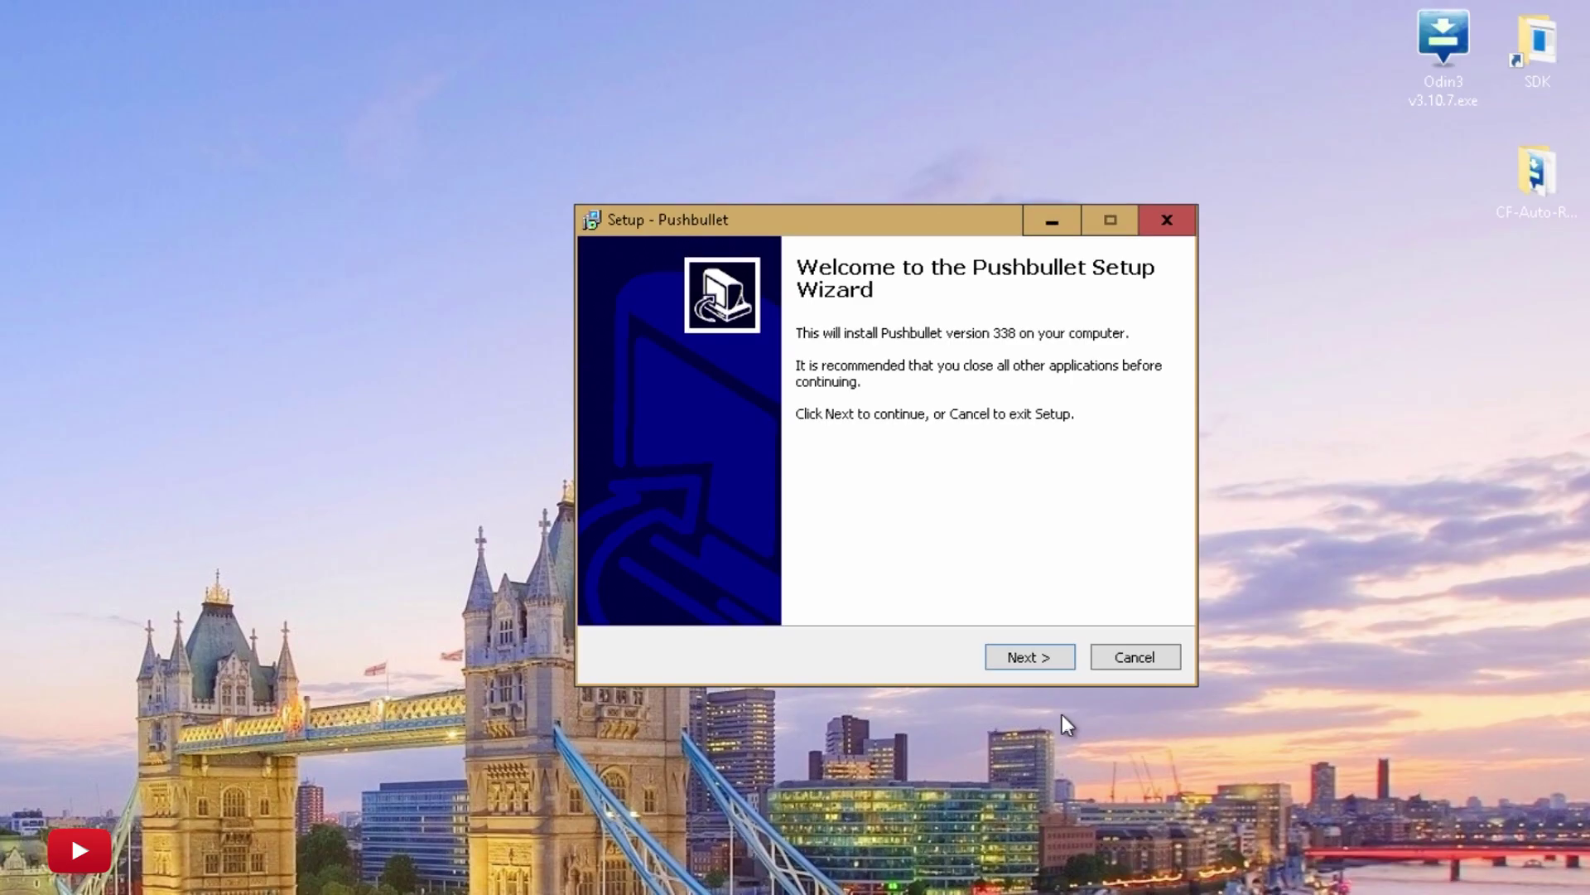
{"action": "left_click", "coordinate": [1027, 658]}
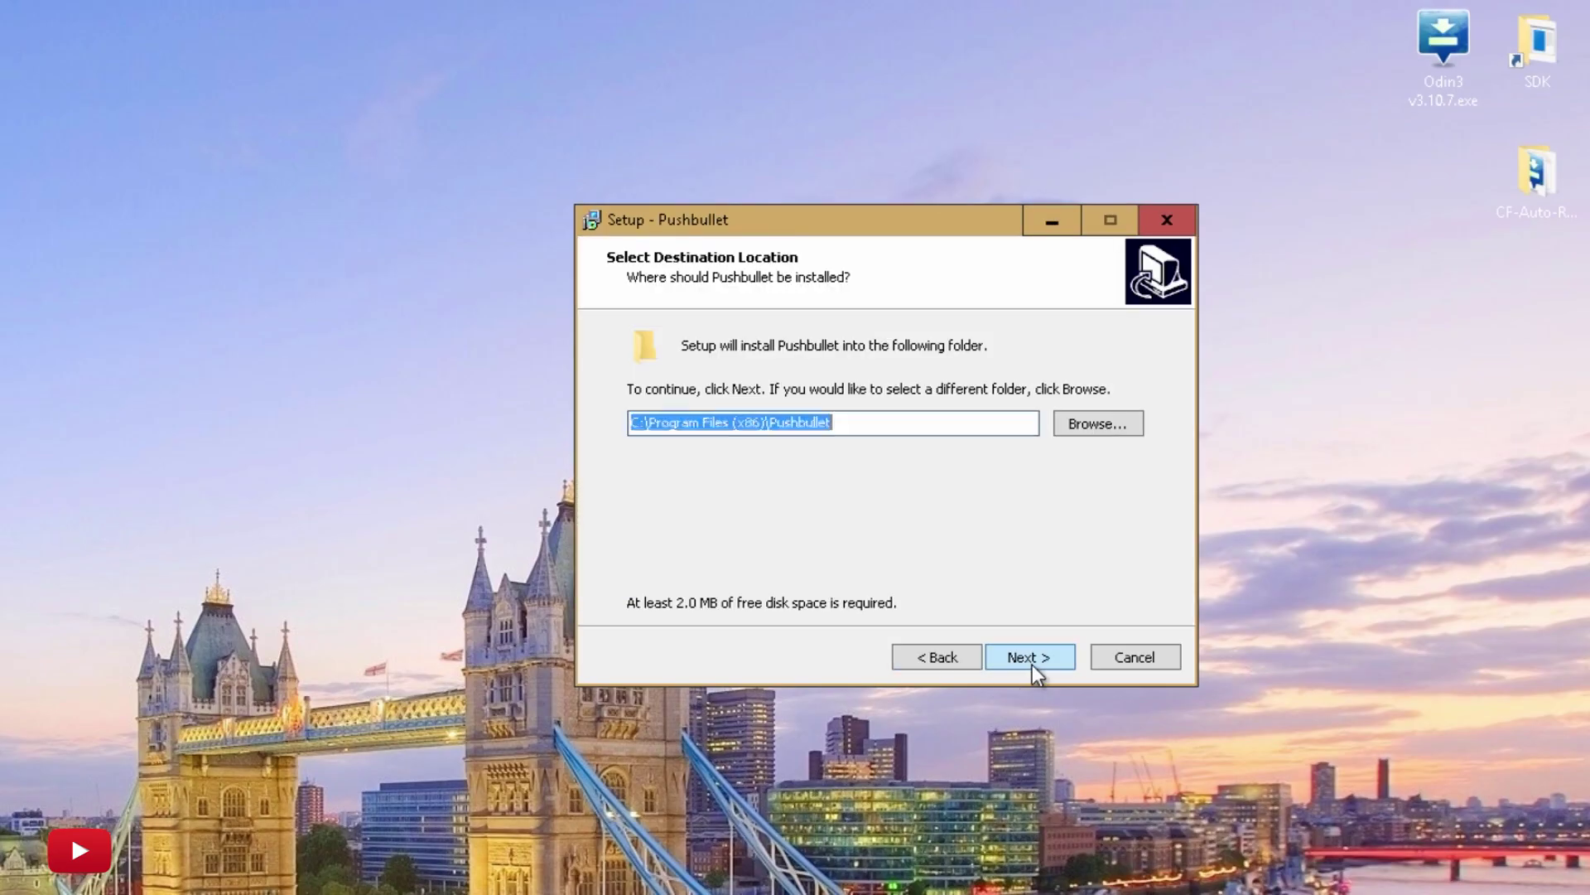
{"action": "left_click", "coordinate": [1032, 665]}
{"action": "left_click", "coordinate": [1032, 665]}
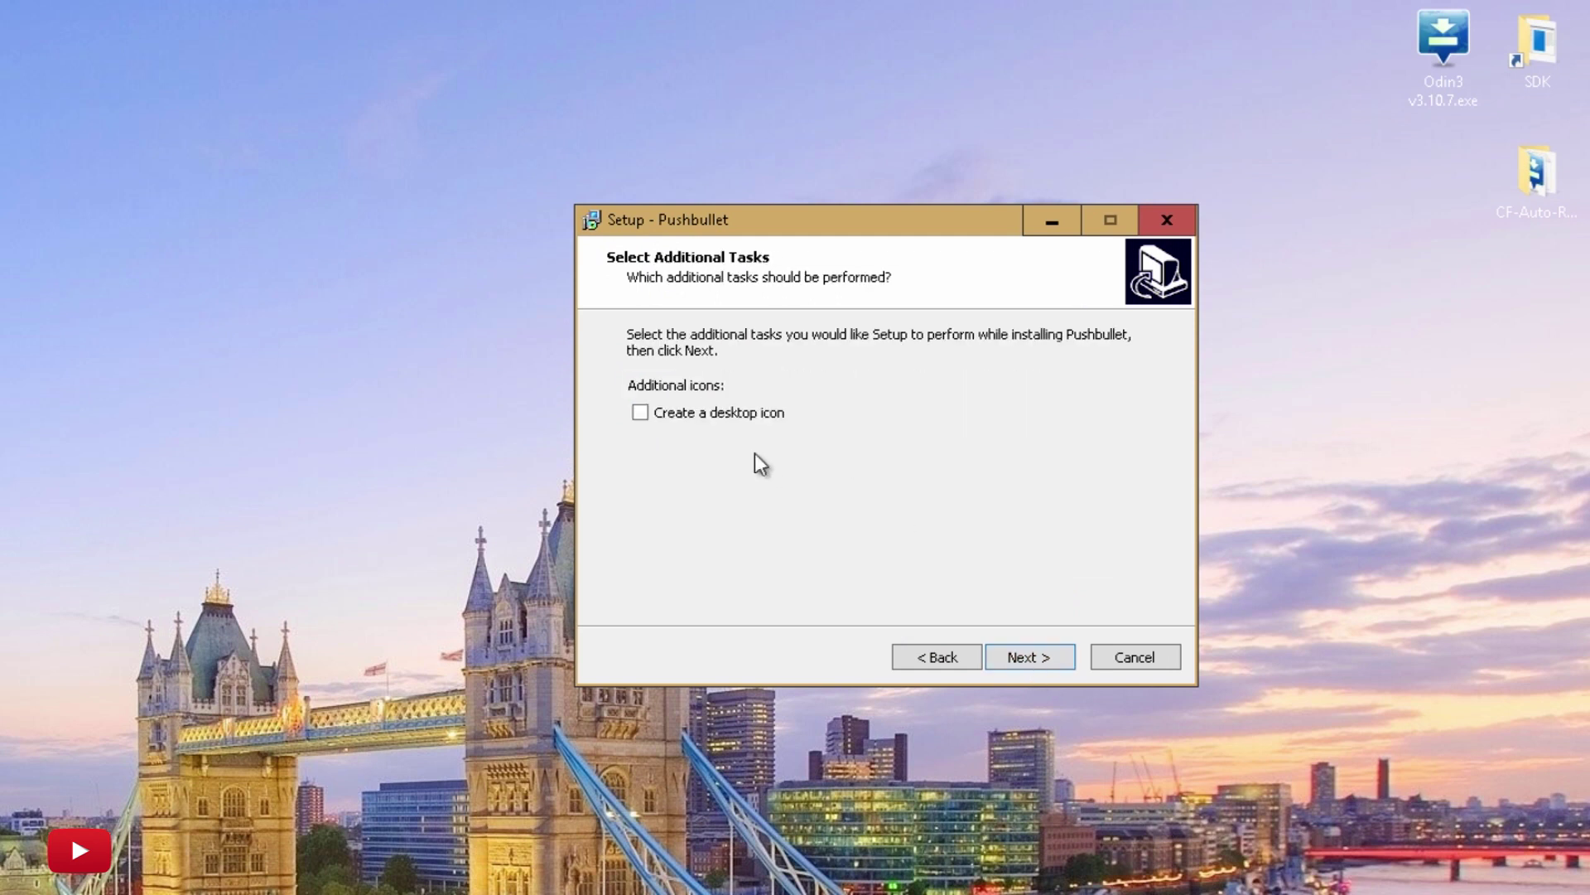
{"action": "left_click", "coordinate": [750, 412]}
{"action": "left_click", "coordinate": [1051, 659]}
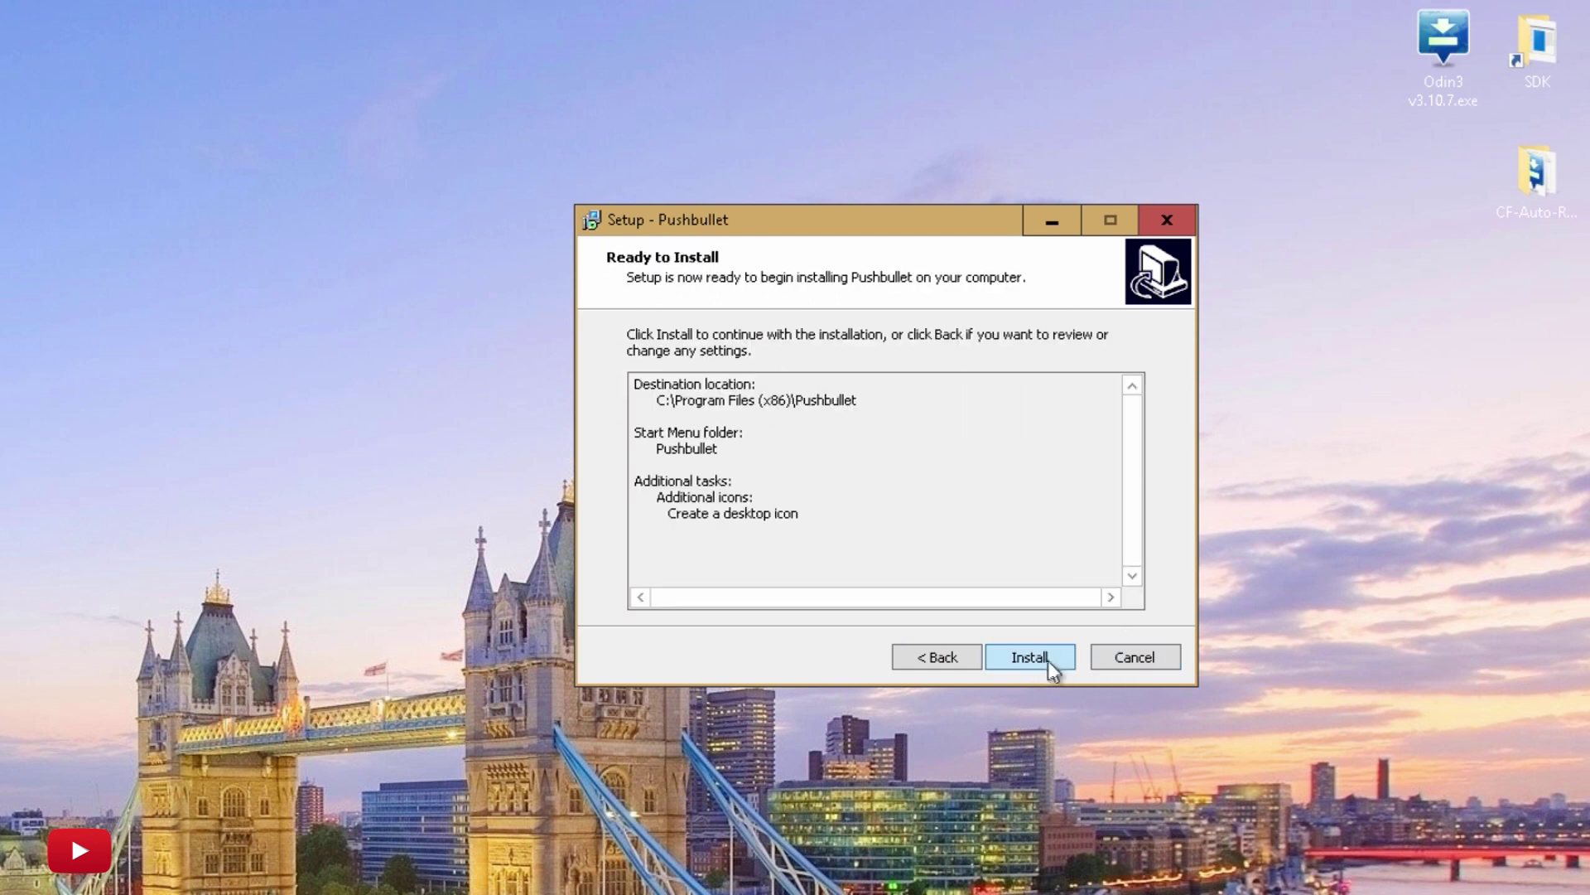
{"action": "left_click", "coordinate": [1047, 658]}
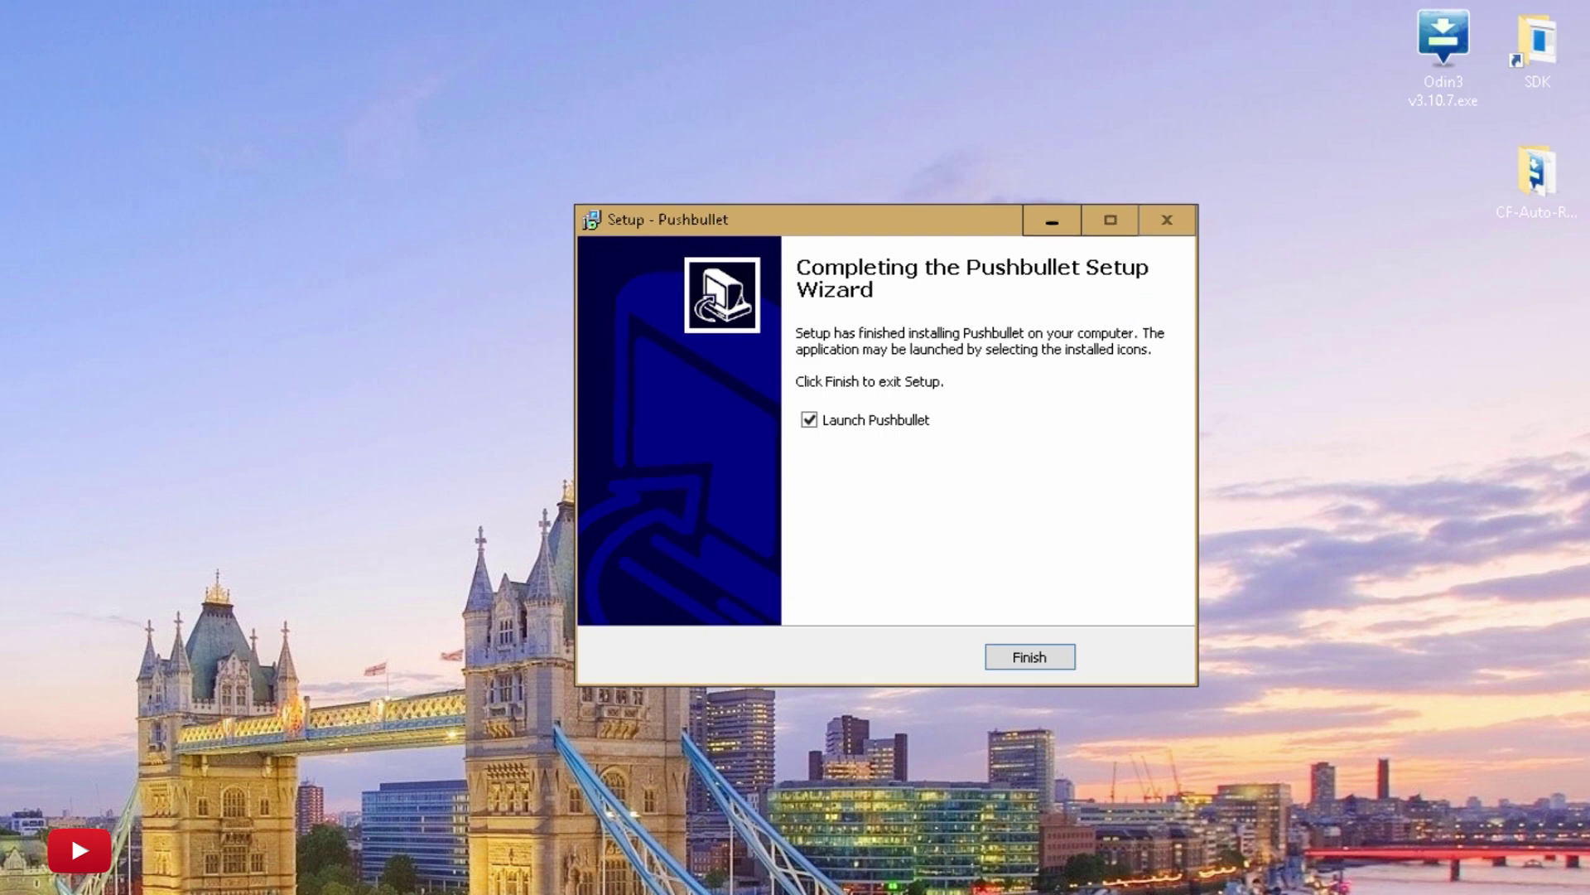
{"action": "left_click_drag", "start_coordinate": [1234, 248], "coordinate": [1443, 217]}
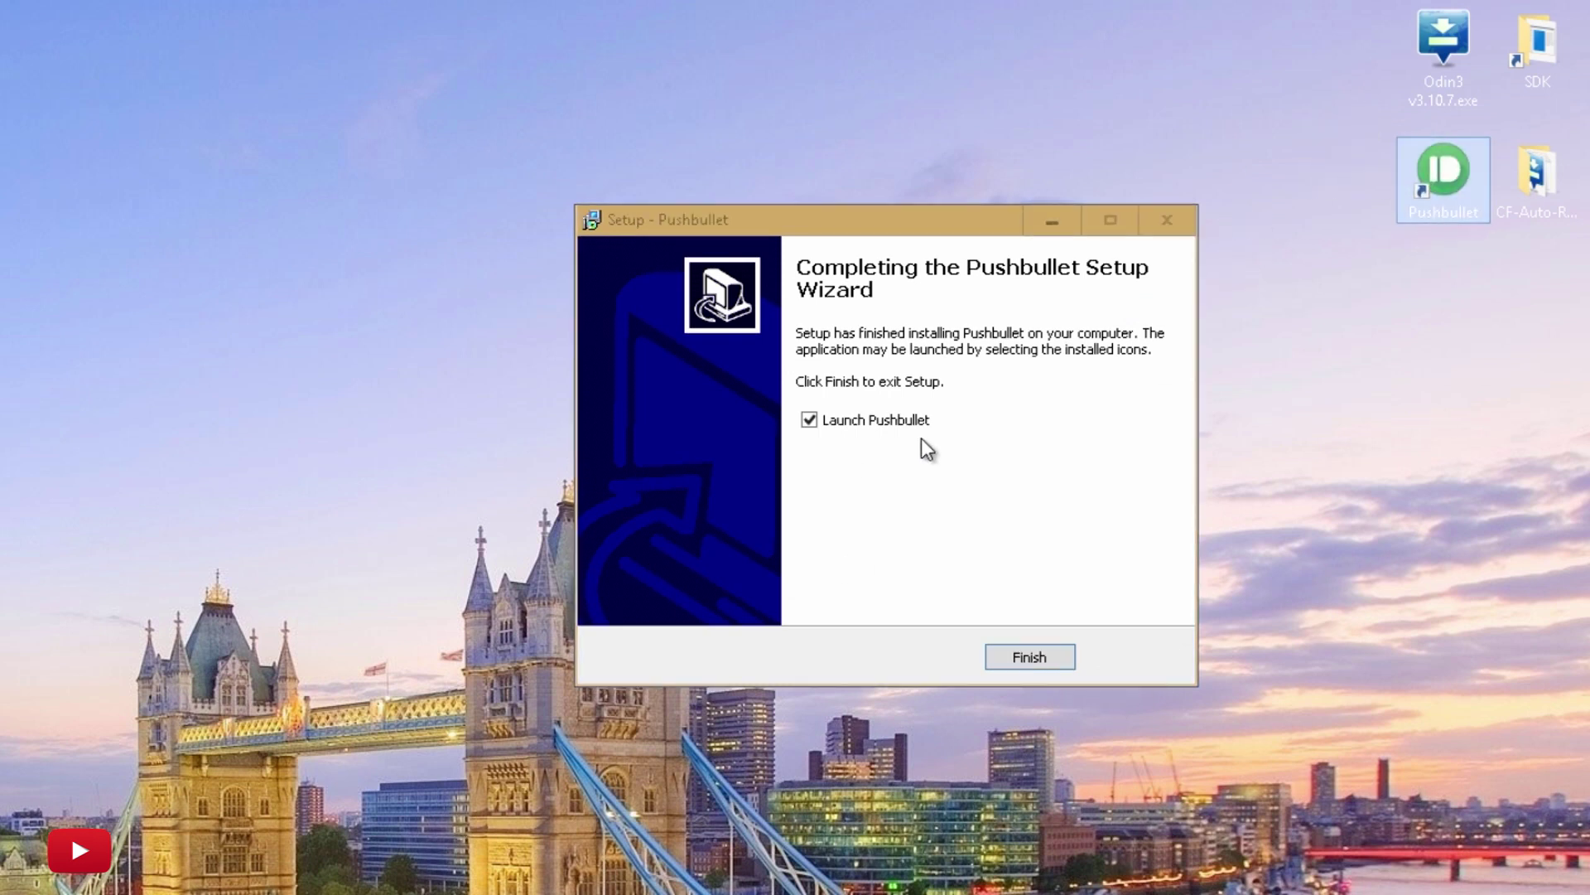
- Launch Pushbullet from the wizard and sign the desktop app in with Google
{"action": "left_click", "coordinate": [1023, 659]}
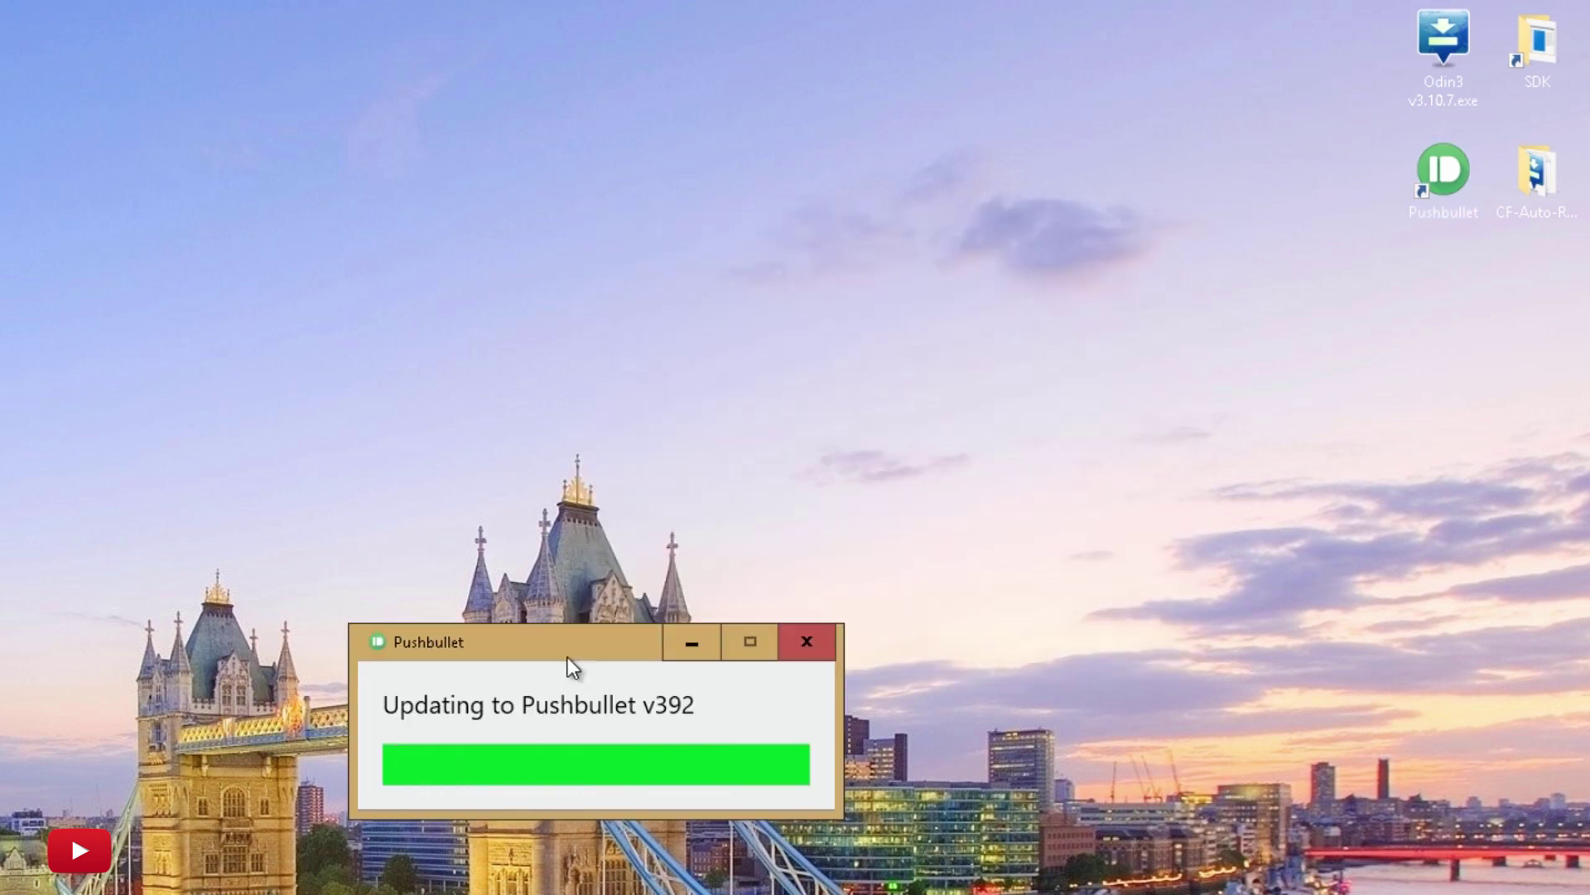
{"action": "left_click_drag", "start_coordinate": [565, 654], "coordinate": [802, 451]}
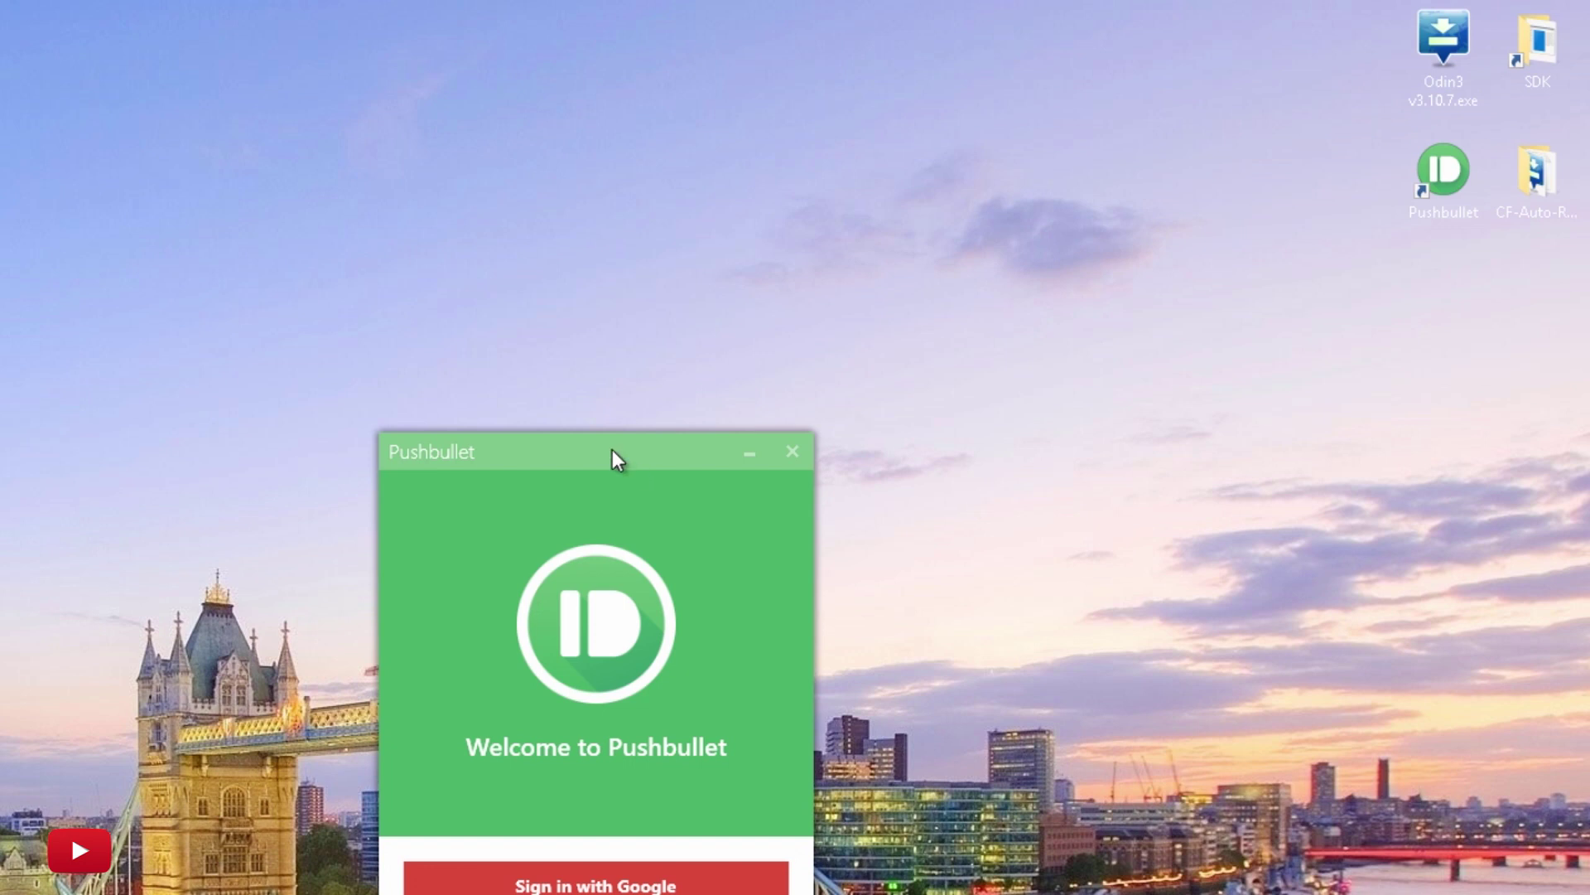
{"action": "left_click_drag", "start_coordinate": [614, 456], "coordinate": [894, 140]}
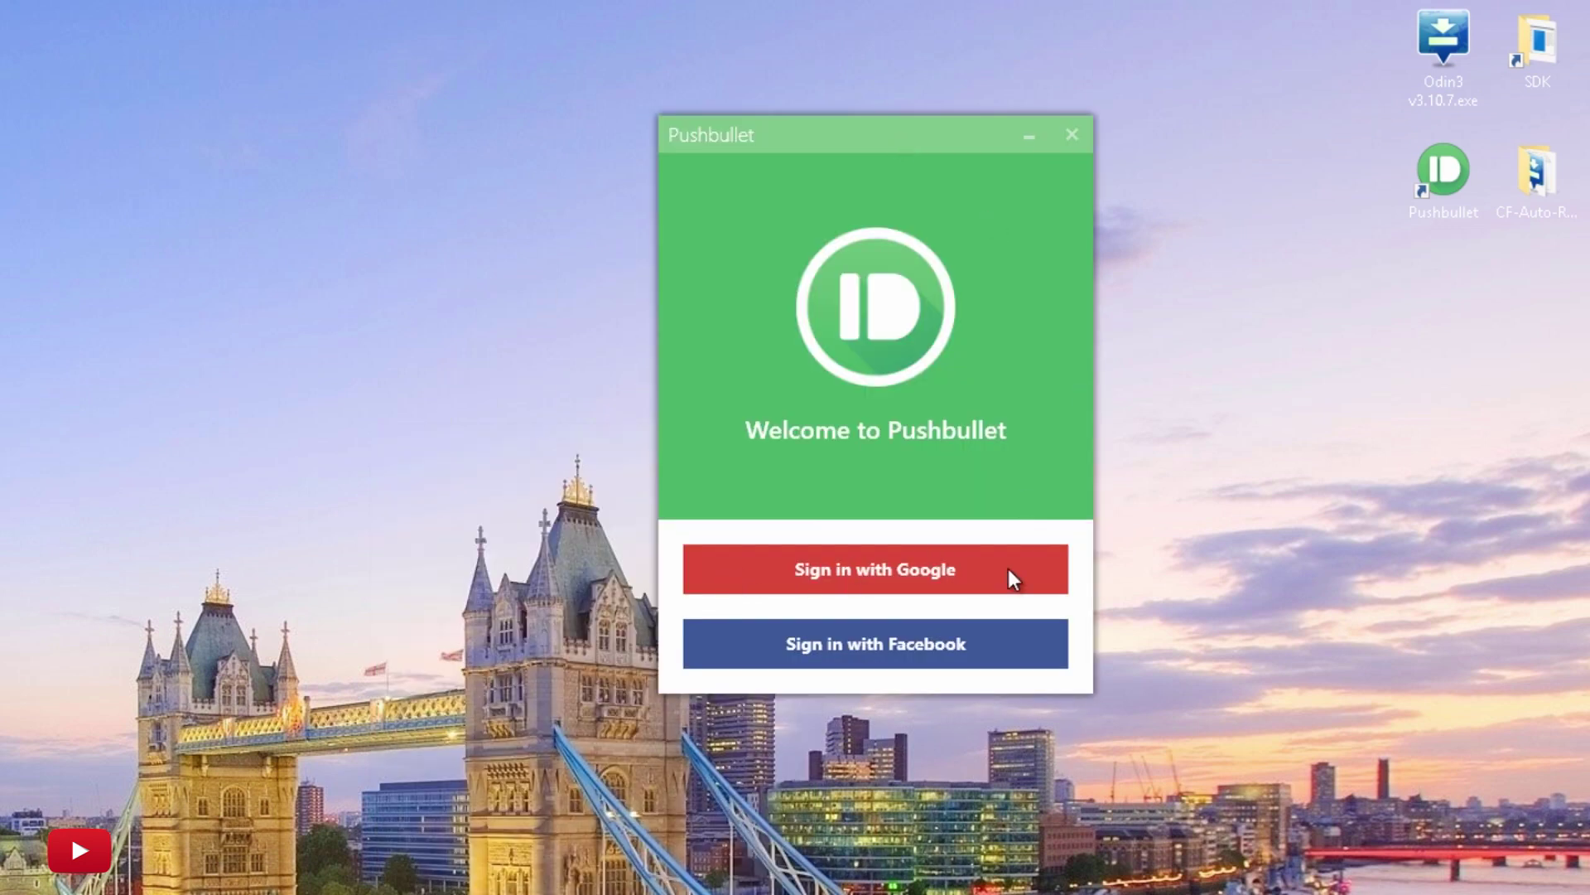
{"action": "left_click", "coordinate": [873, 573]}
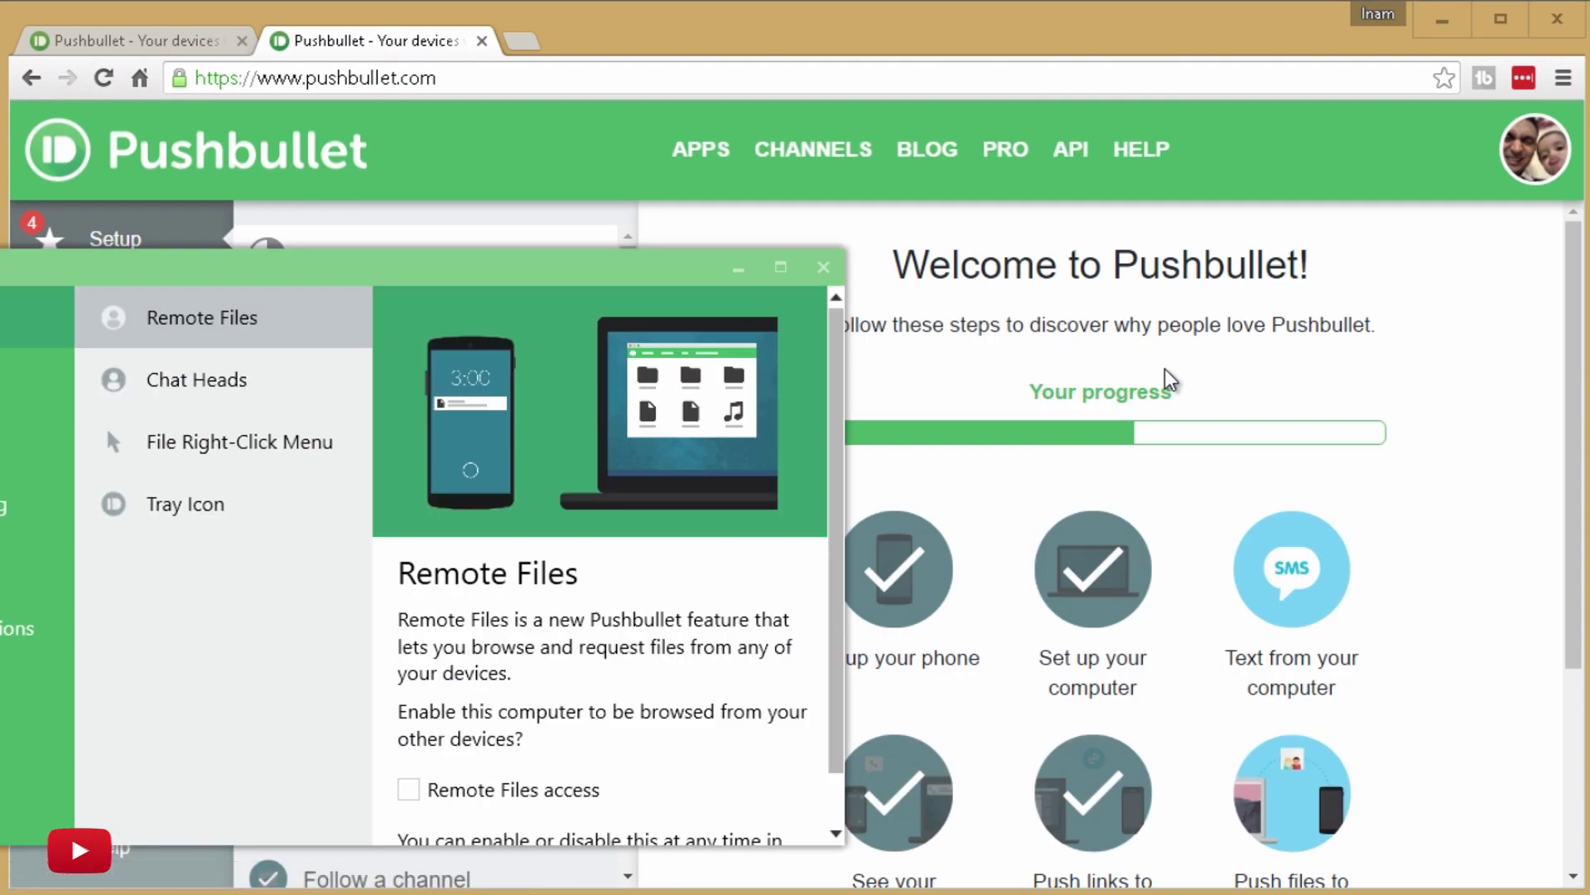
{"action": "left_click", "coordinate": [1445, 18]}
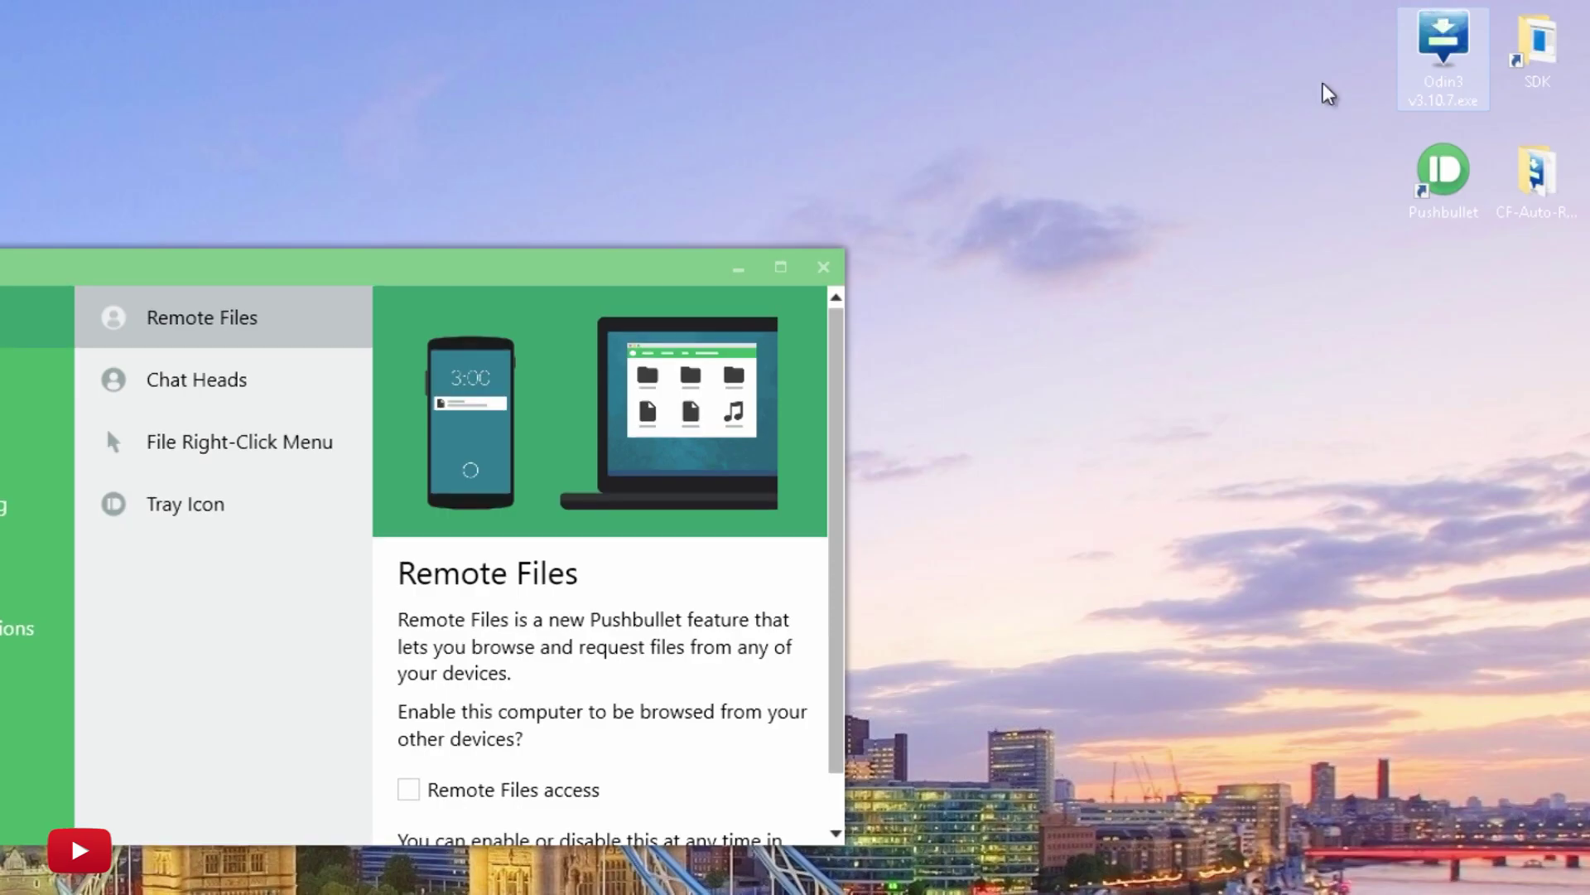
{"action": "left_click_drag", "start_coordinate": [492, 290], "coordinate": [873, 82]}
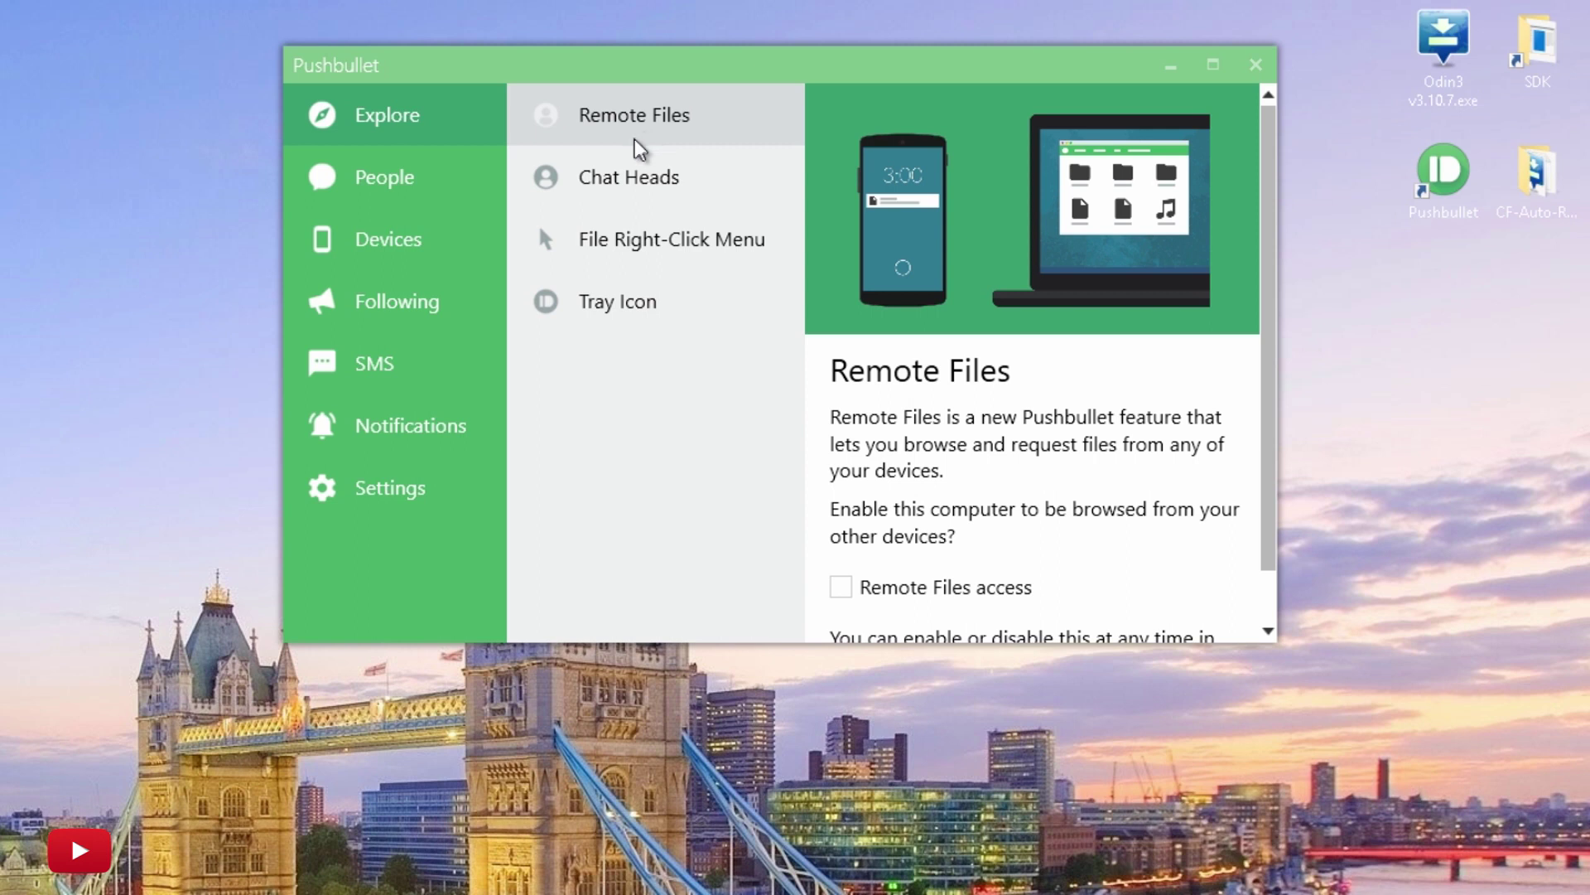
- Browse the People, Devices and Following pages, then show the phone's SMS conversations
{"action": "left_click", "coordinate": [340, 184]}
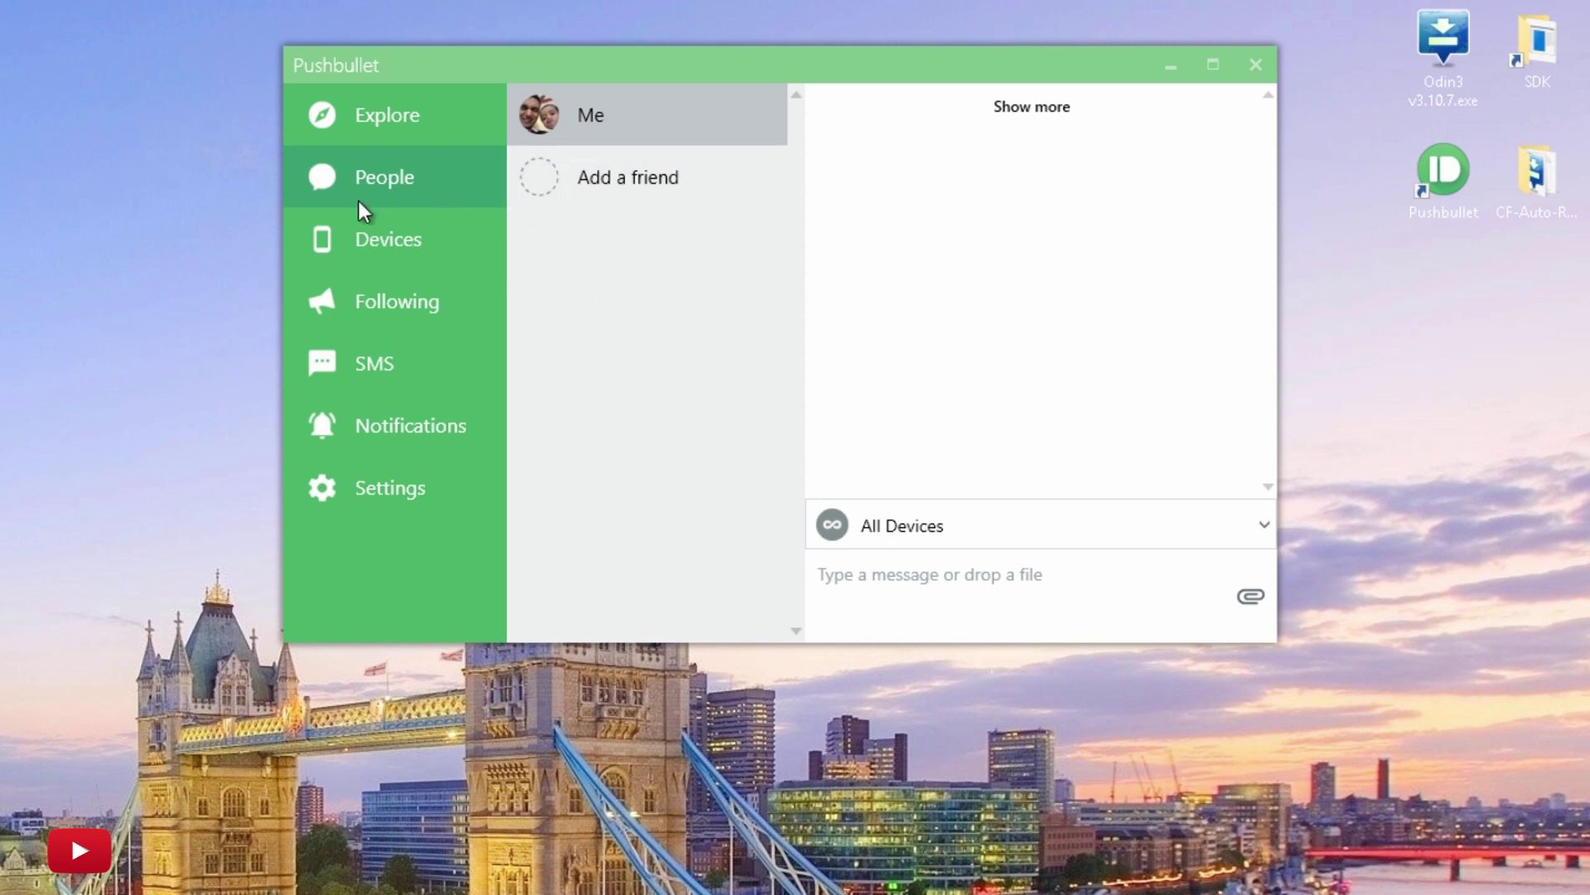
{"action": "left_click", "coordinate": [335, 242]}
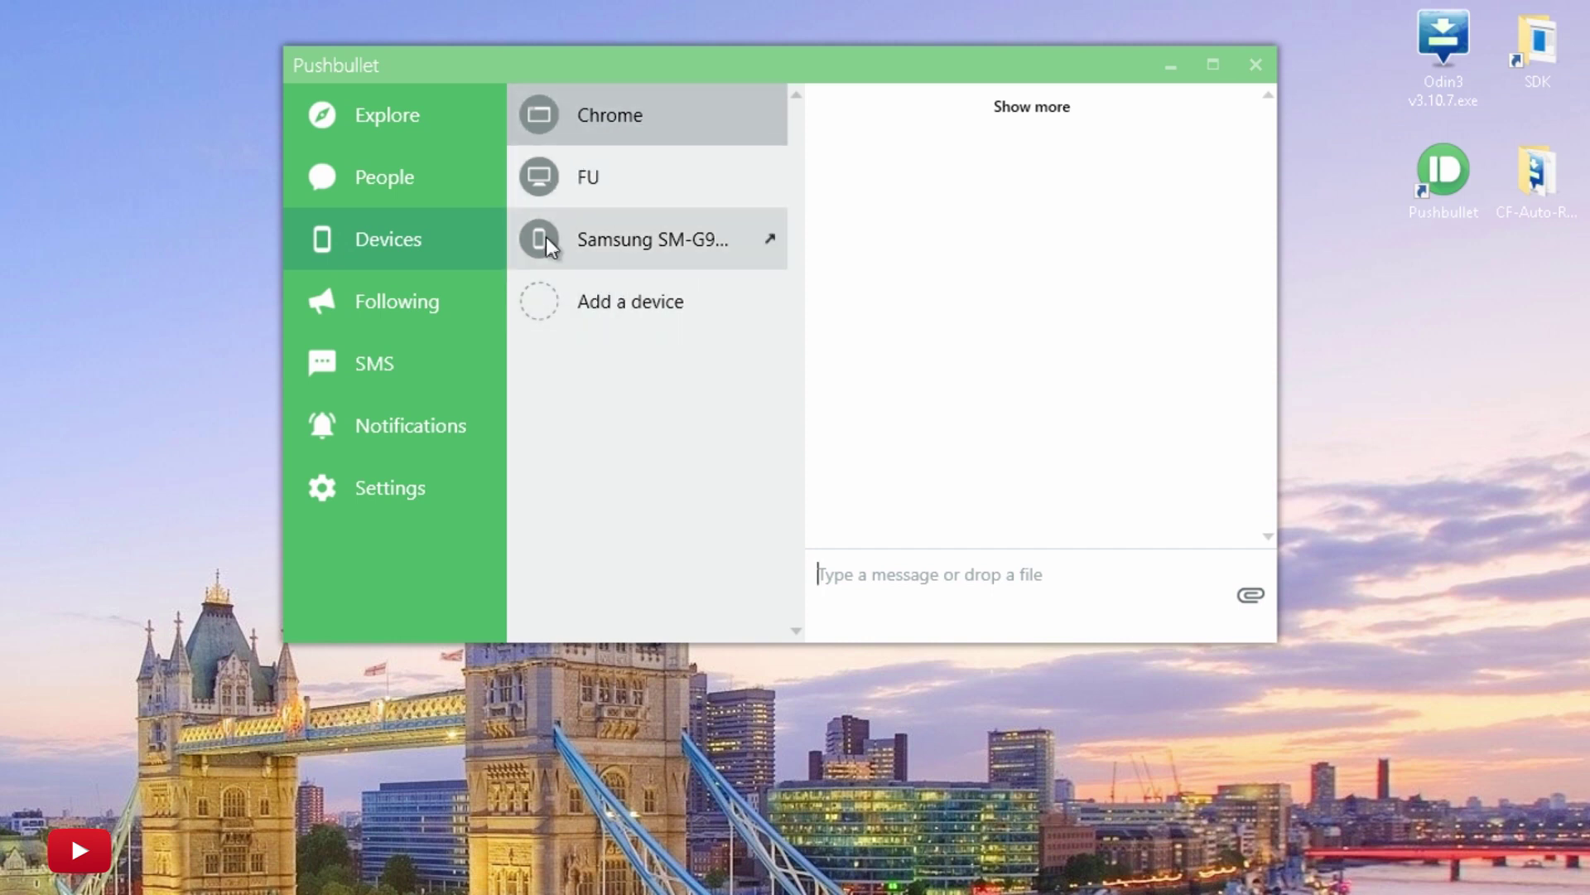
{"action": "left_click", "coordinate": [375, 300]}
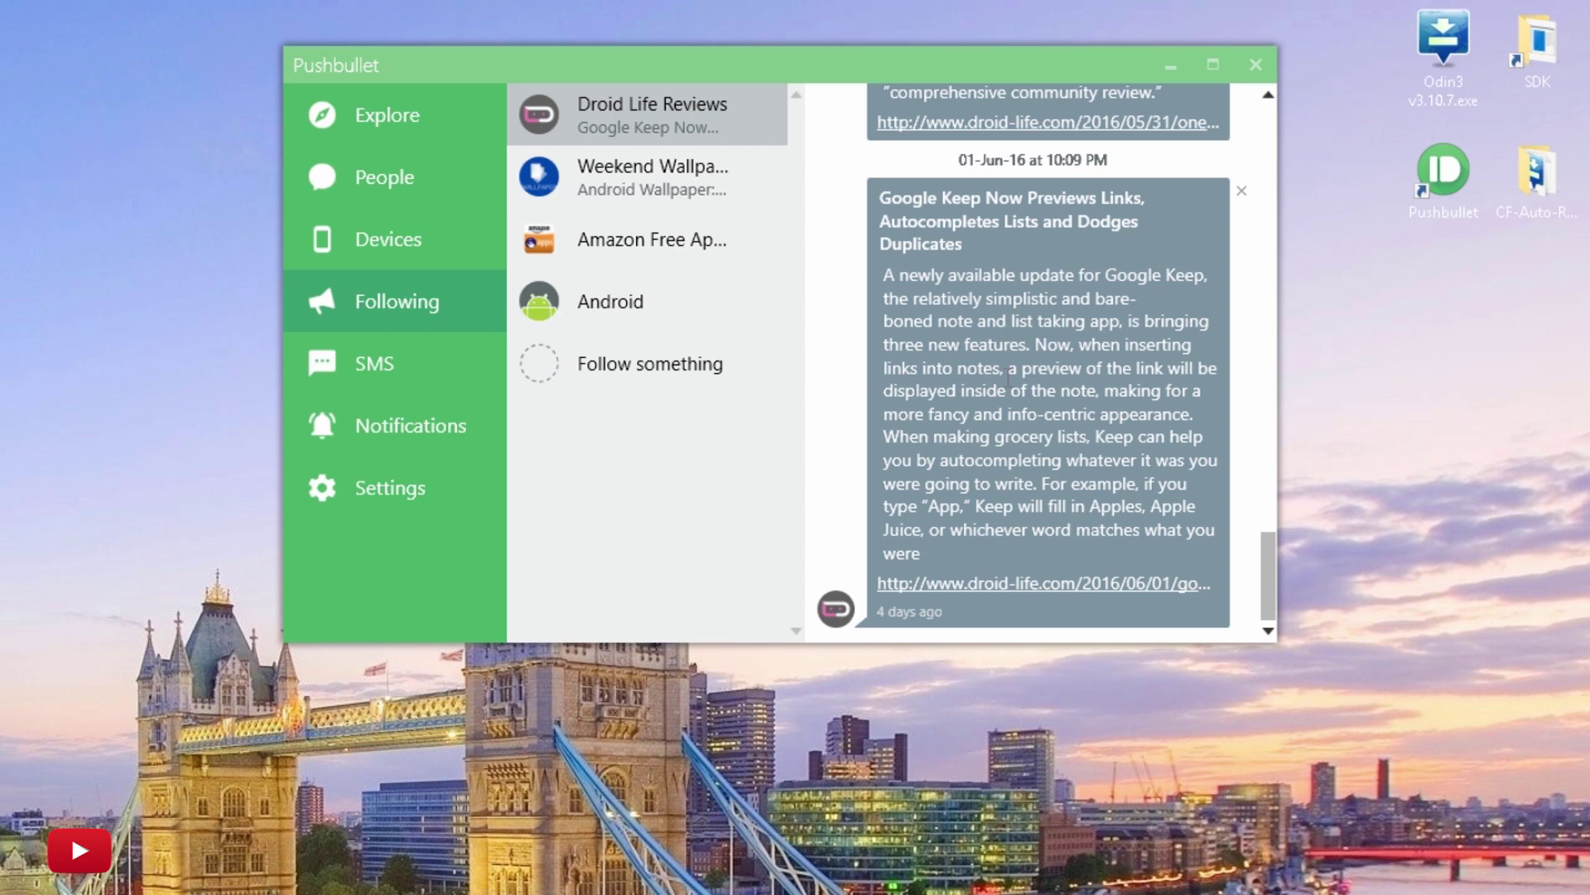
{"action": "left_click", "coordinate": [341, 364]}
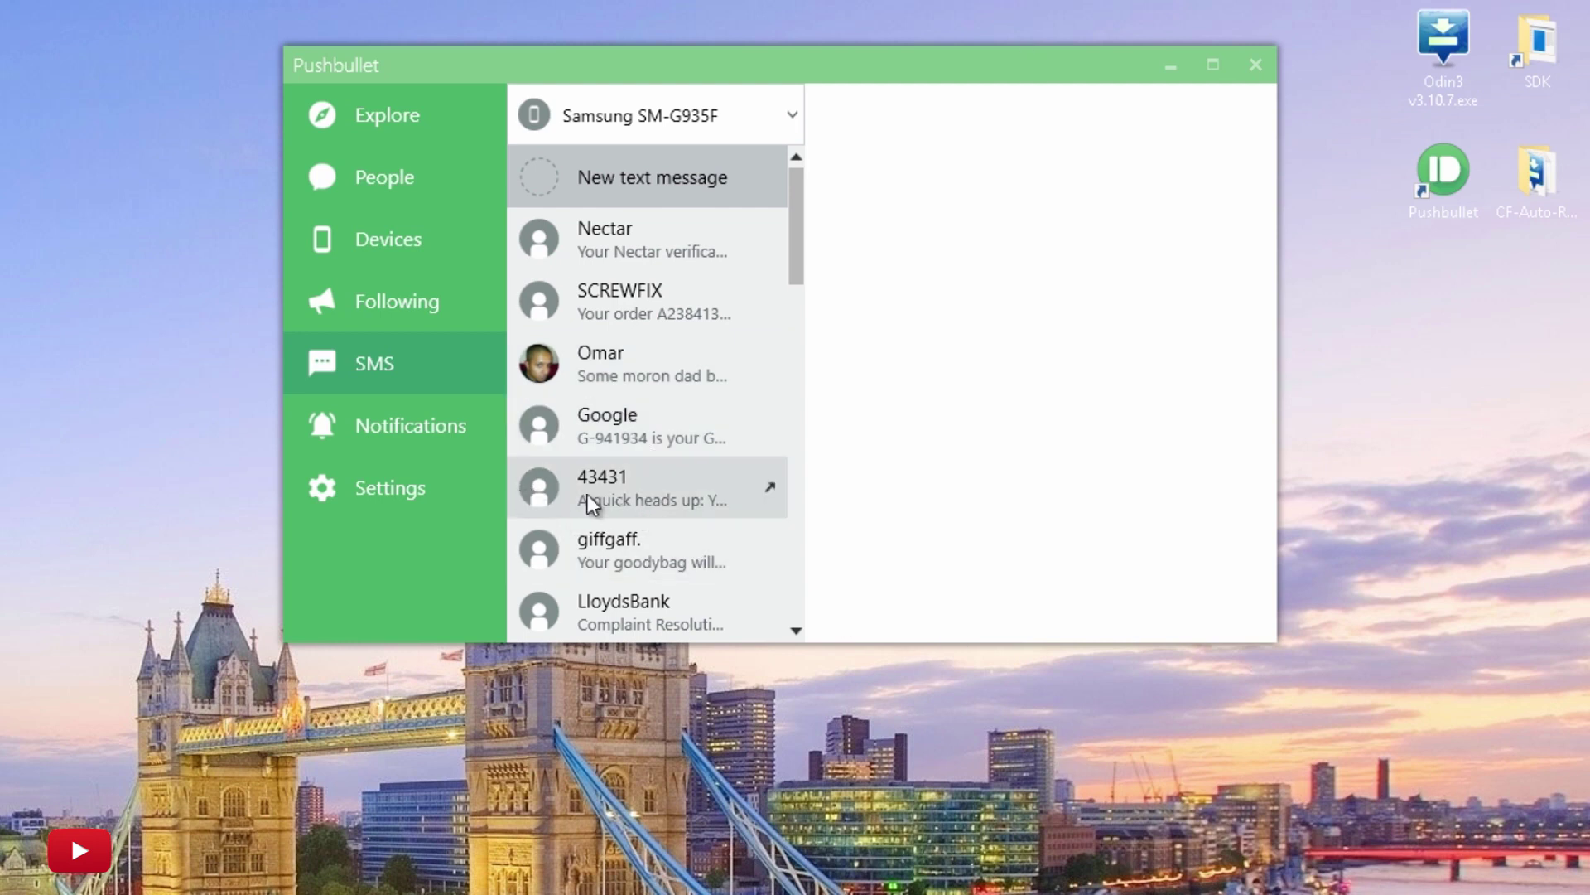
- Send 'hello' in the Google SMS conversation, then view the Notifications page
{"action": "left_click", "coordinate": [633, 434]}
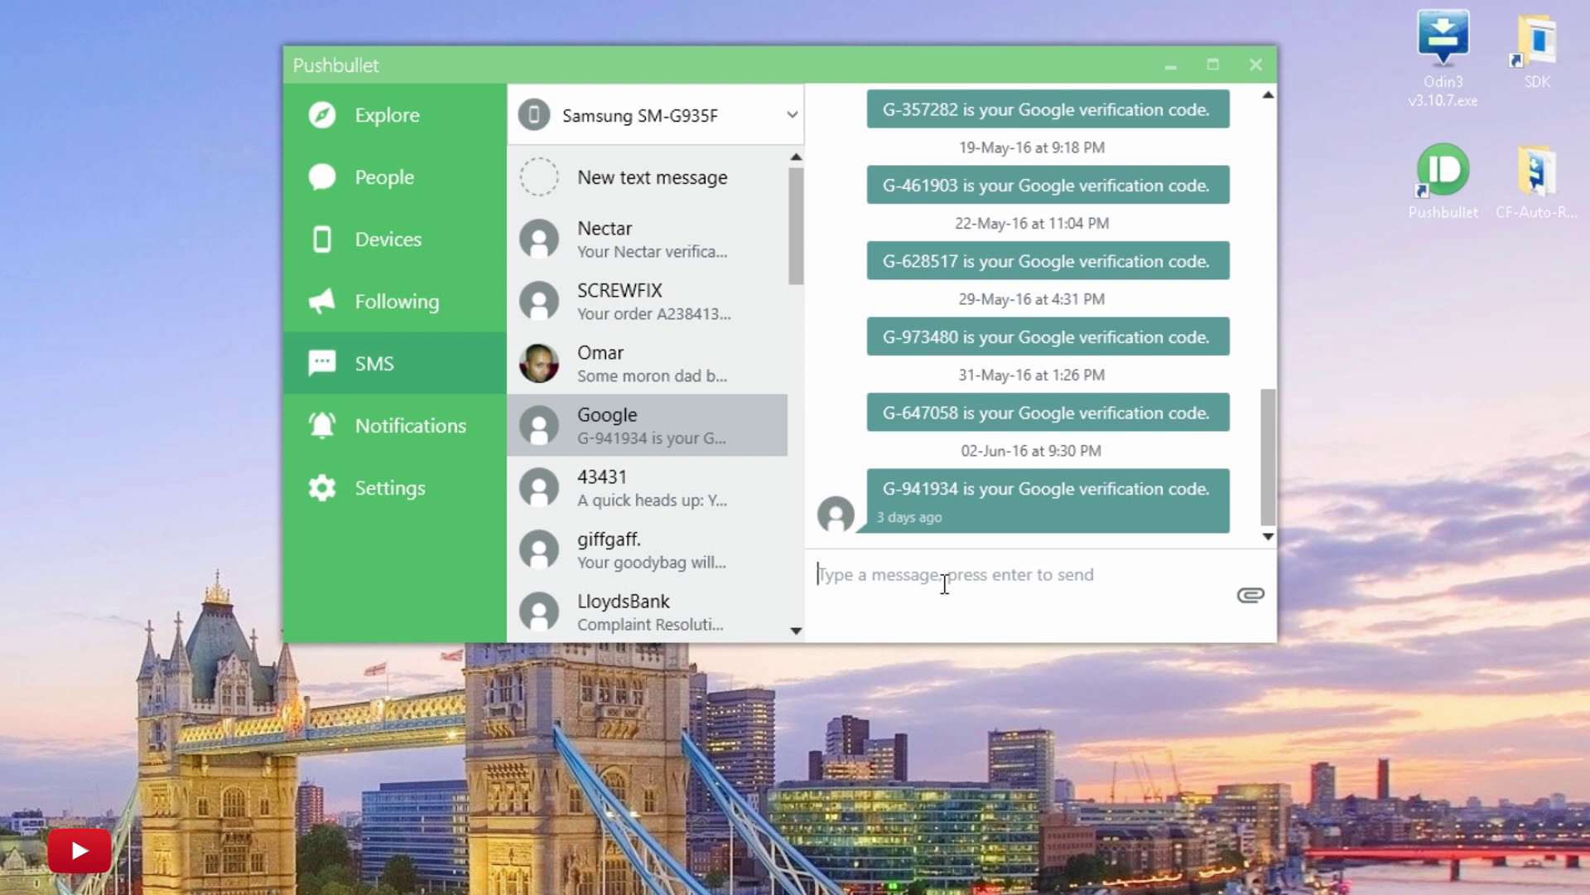
{"action": "type", "text": "hello"}
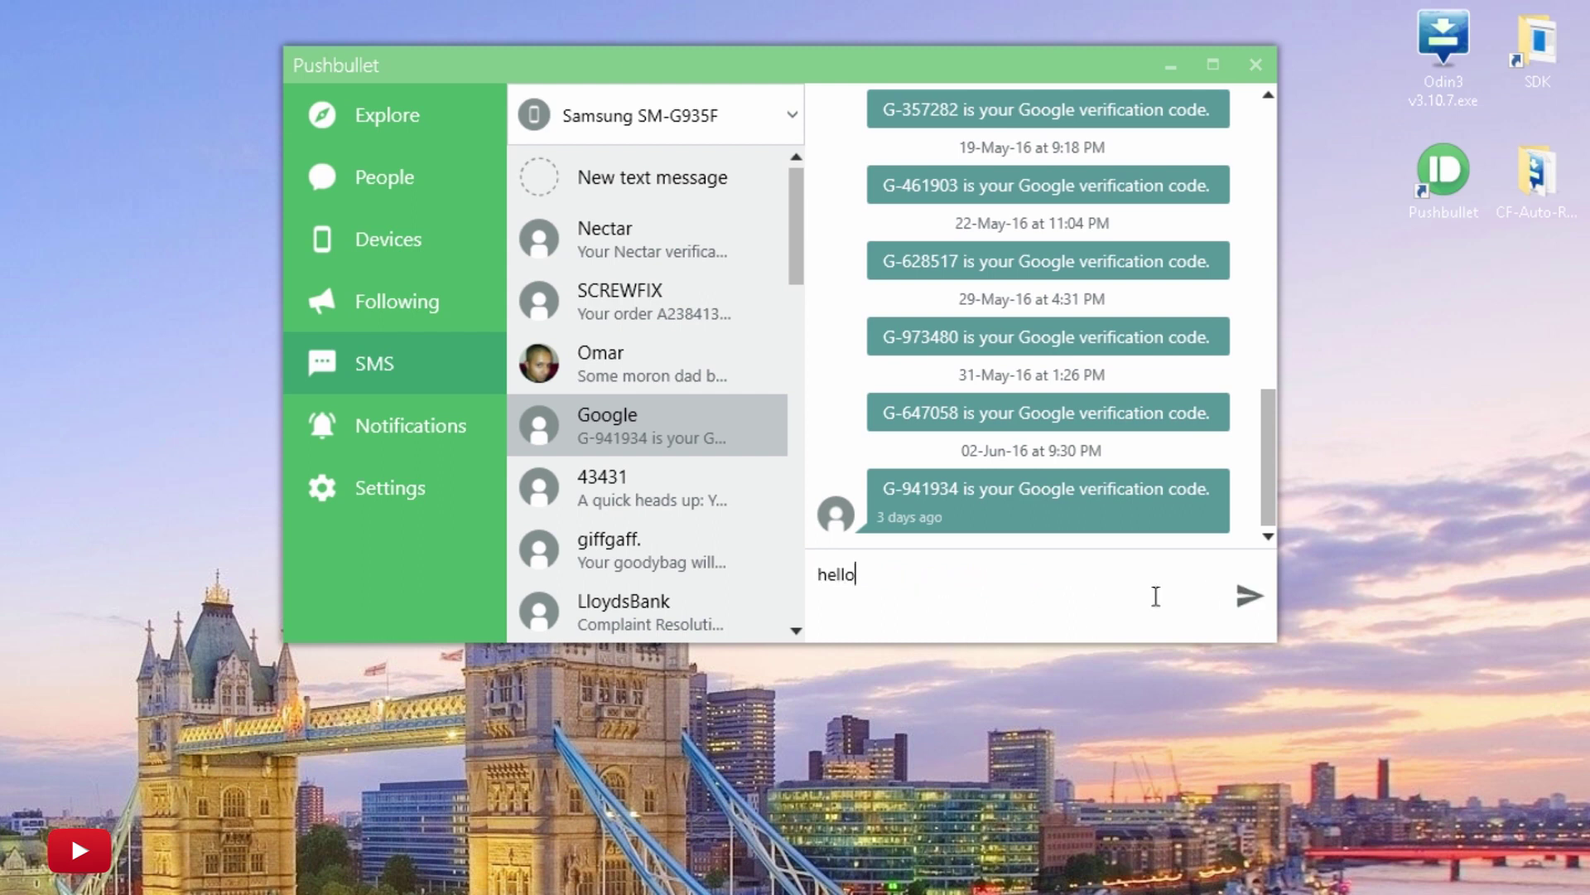
{"action": "left_click", "coordinate": [1253, 598]}
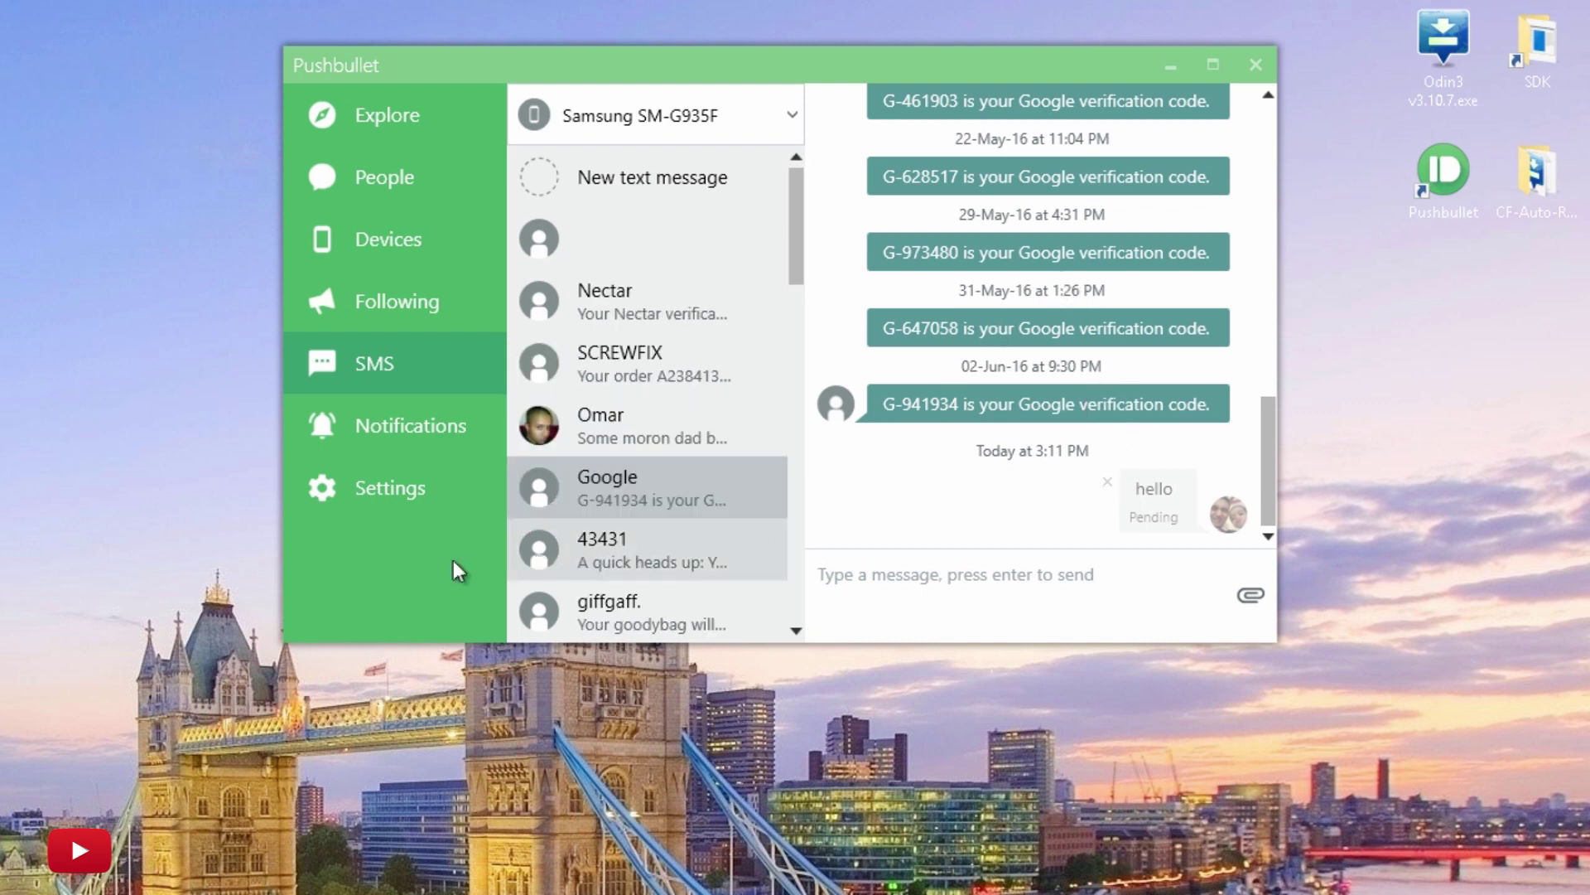
{"action": "left_click", "coordinate": [369, 426]}
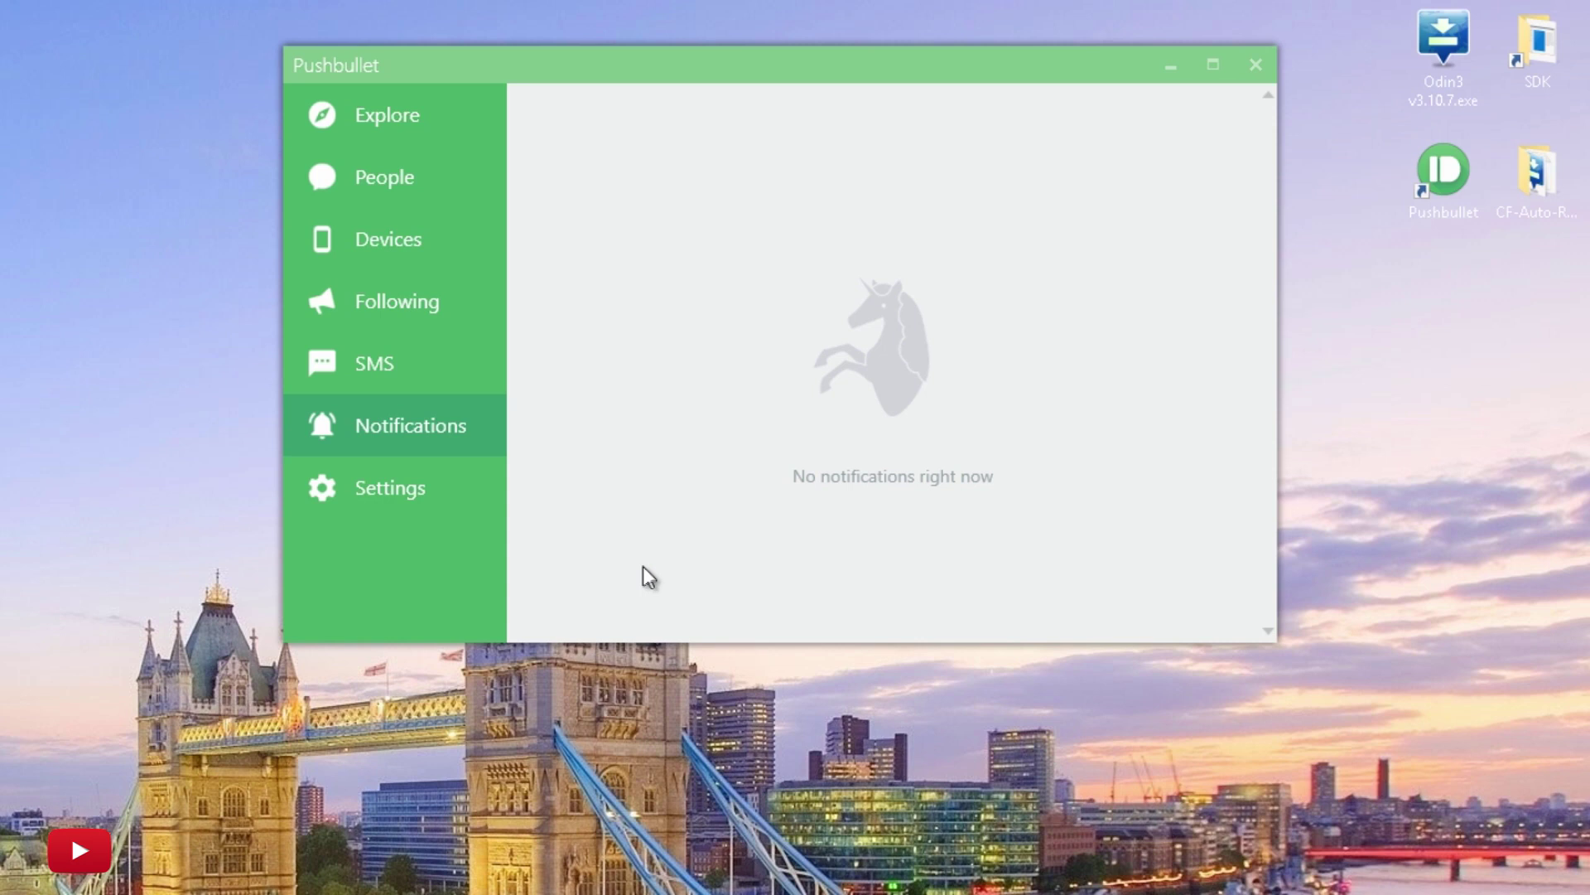
- Scroll through the Settings page, then return to the SMS conversation list
{"action": "left_click", "coordinate": [326, 487]}
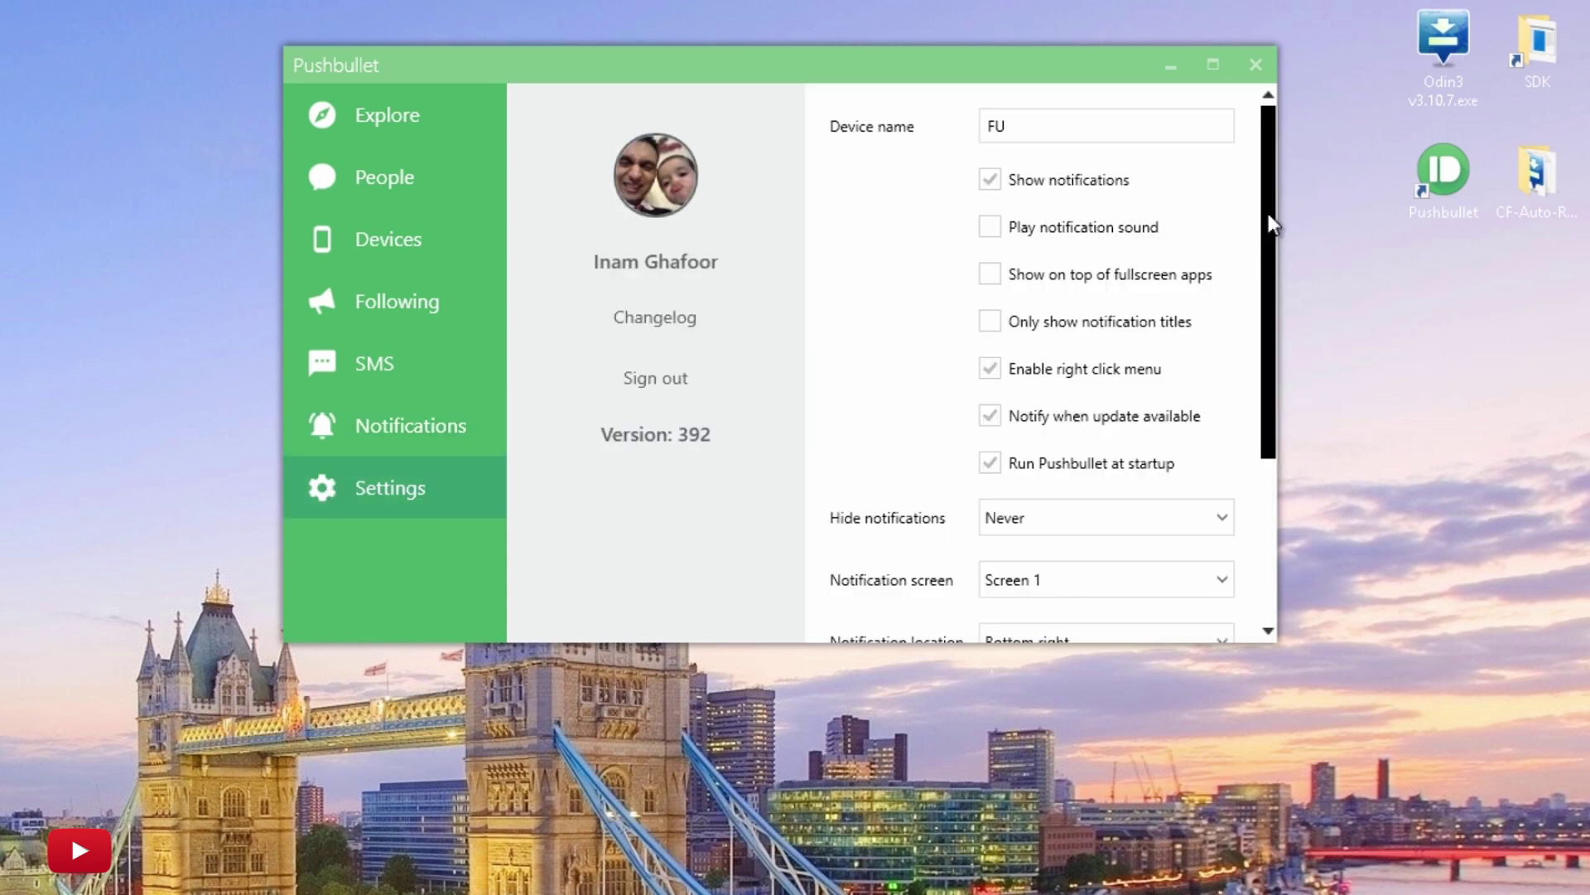
{"action": "left_click_drag", "start_coordinate": [1268, 212], "coordinate": [1286, 172]}
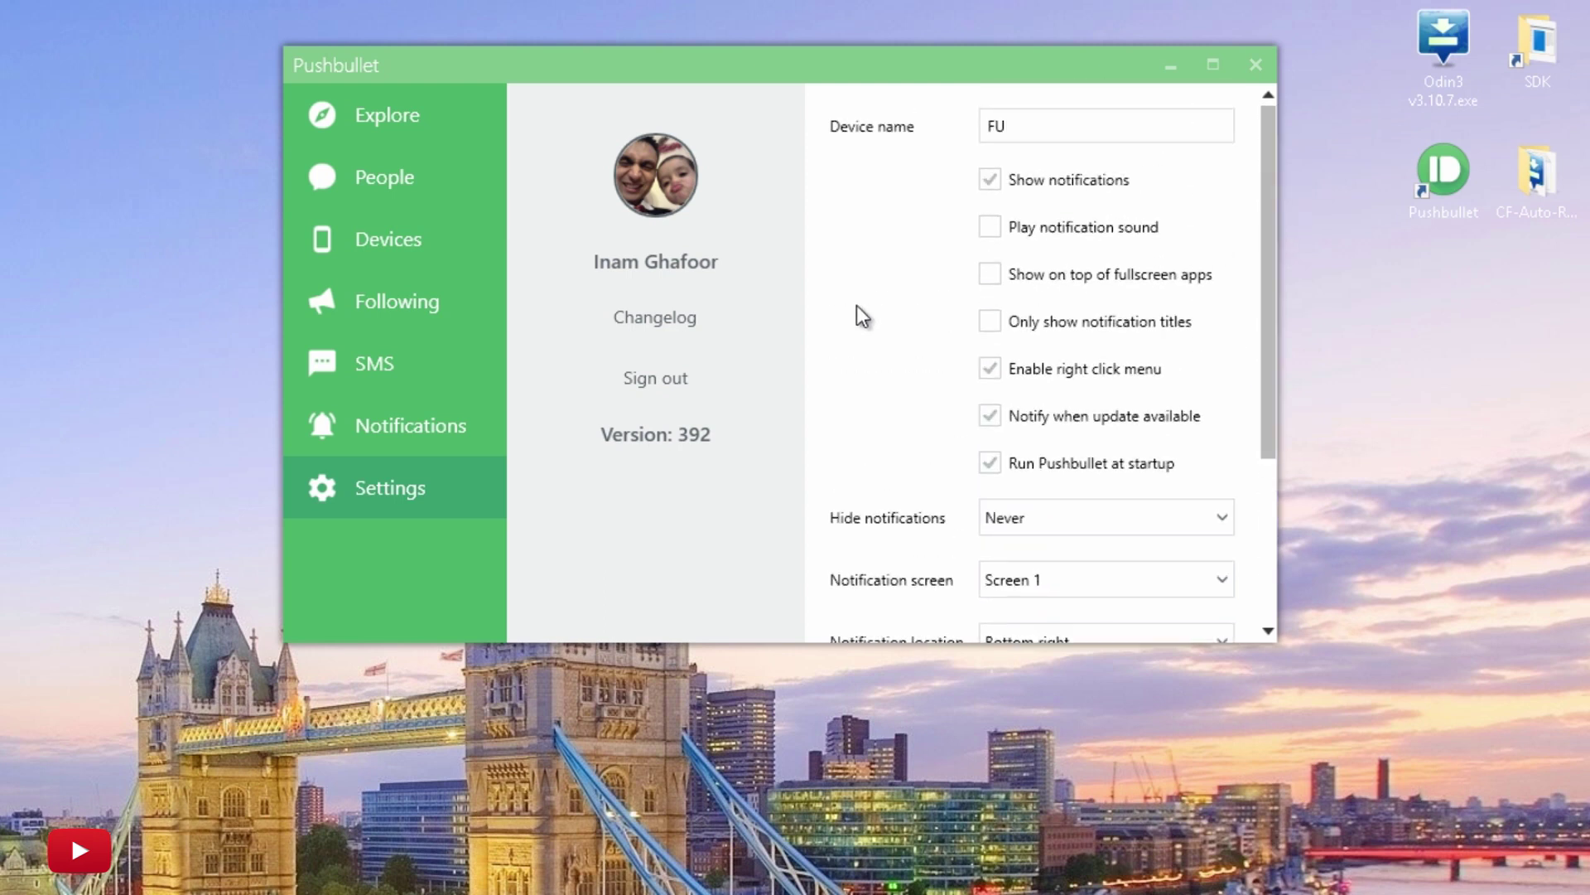
{"action": "left_click", "coordinate": [365, 371]}
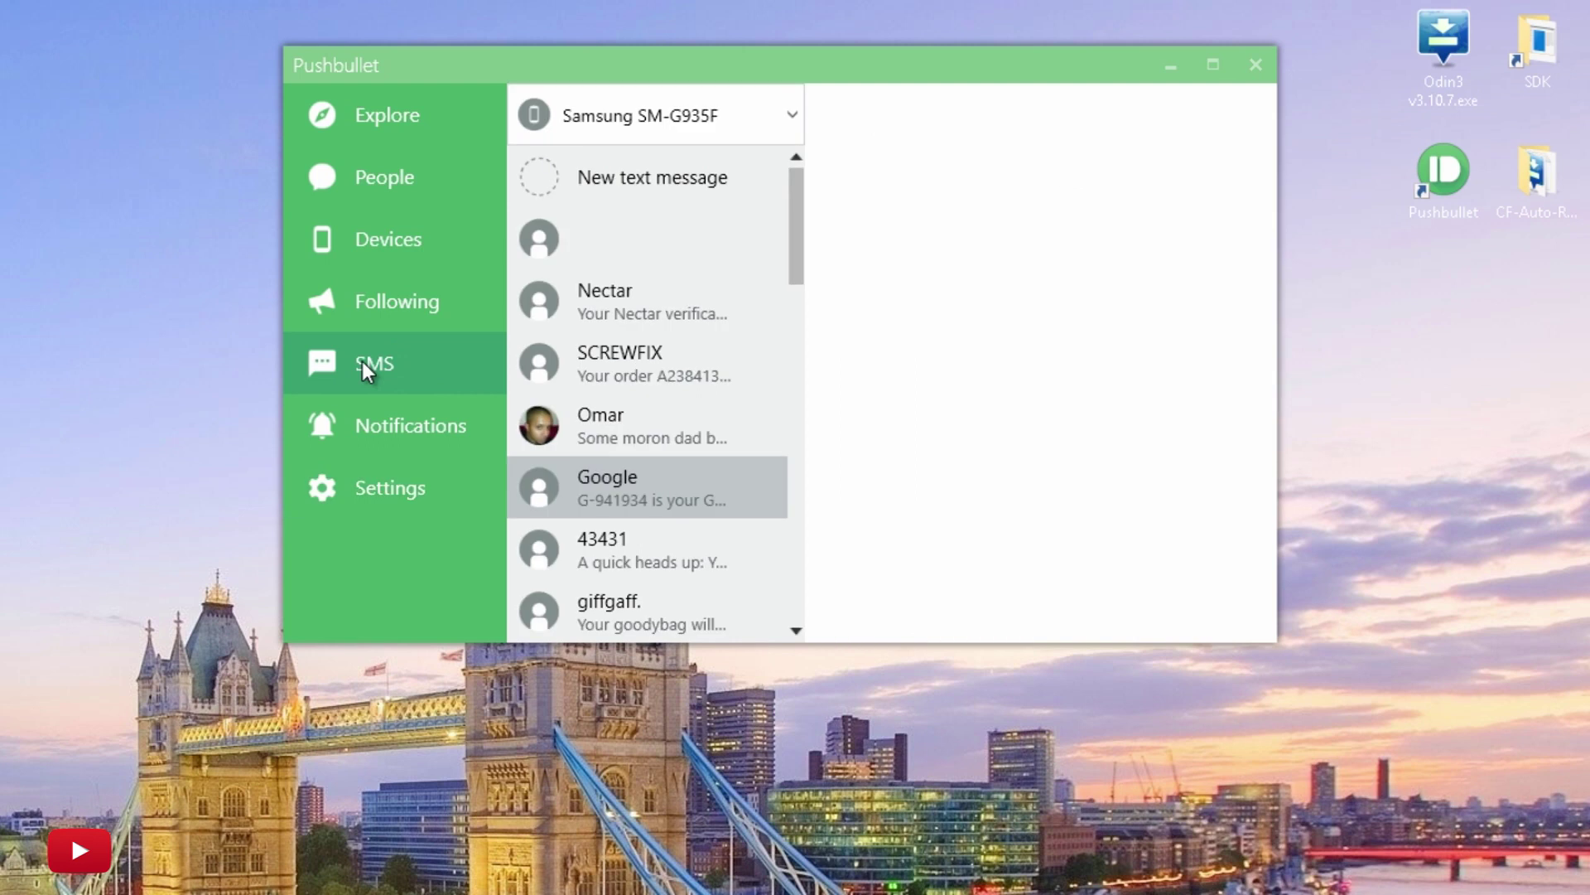
- Draft a new text message reading 'hello' beside the conversation list
{"action": "left_click", "coordinate": [543, 178]}
{"action": "left_click_drag", "start_coordinate": [106, 130], "coordinate": [1157, 276]}
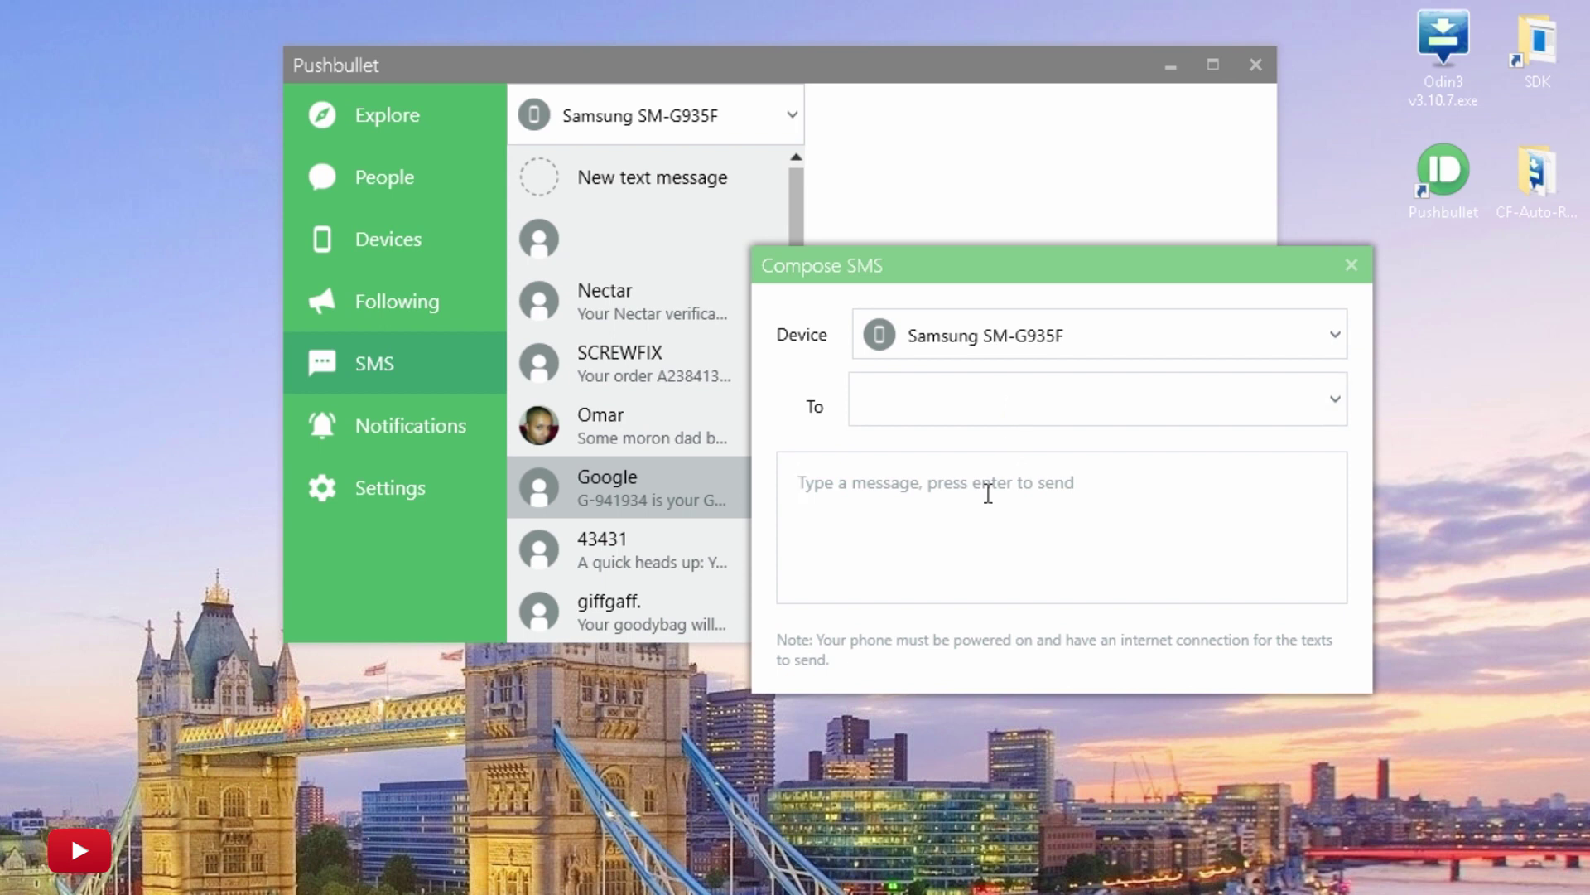
{"action": "type", "text": "hello"}
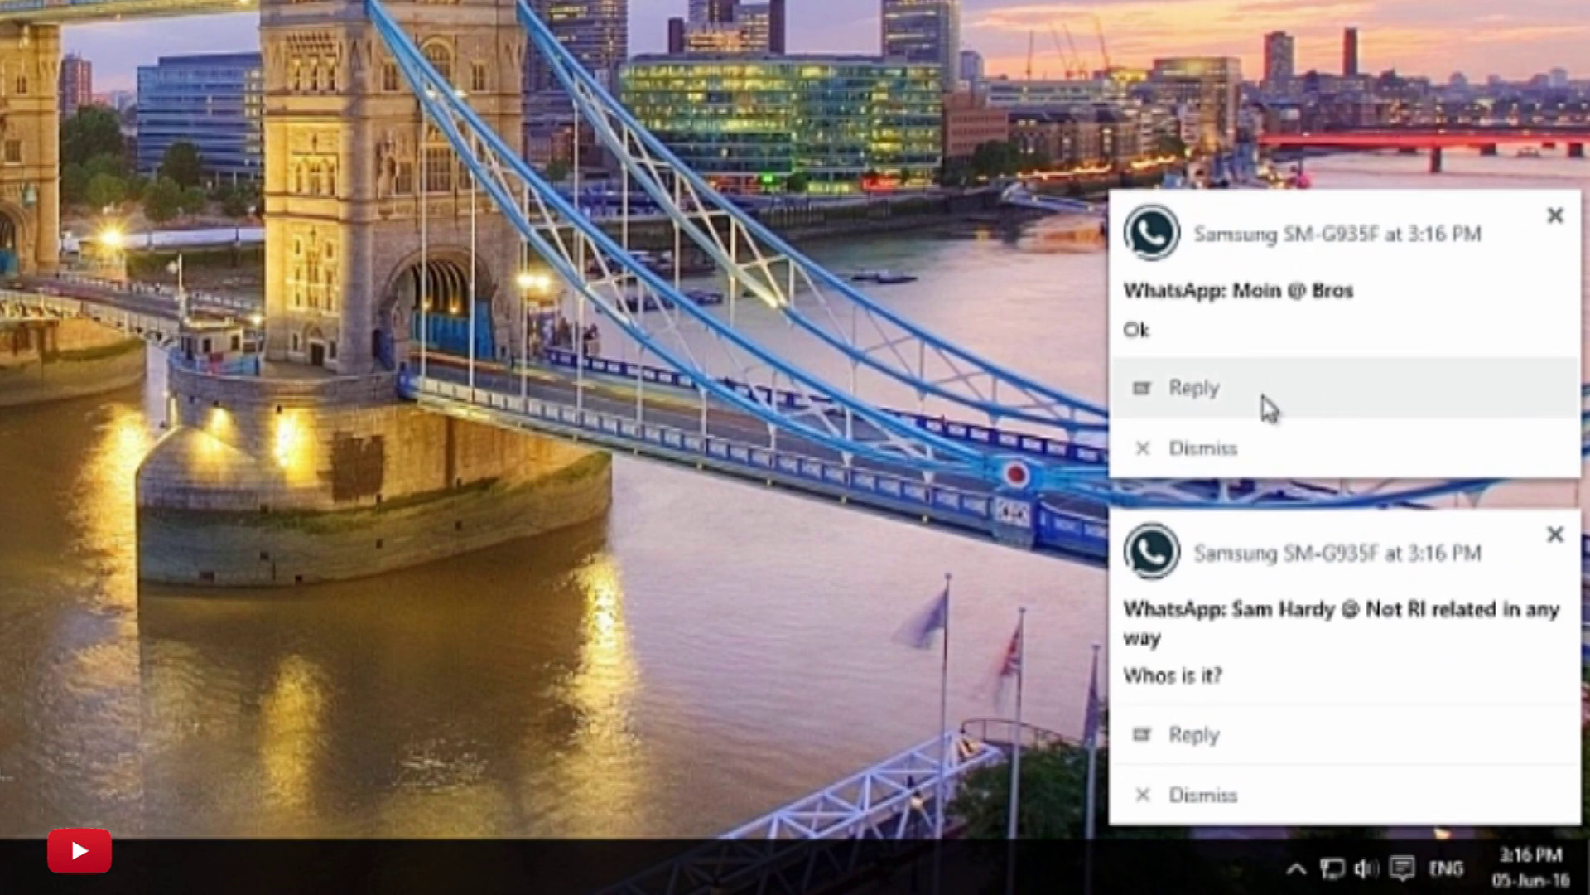
- Send 'thanks for replying' as a Quick-Reply to the Bros group WhatsApp notification
{"action": "left_click", "coordinate": [1183, 401]}
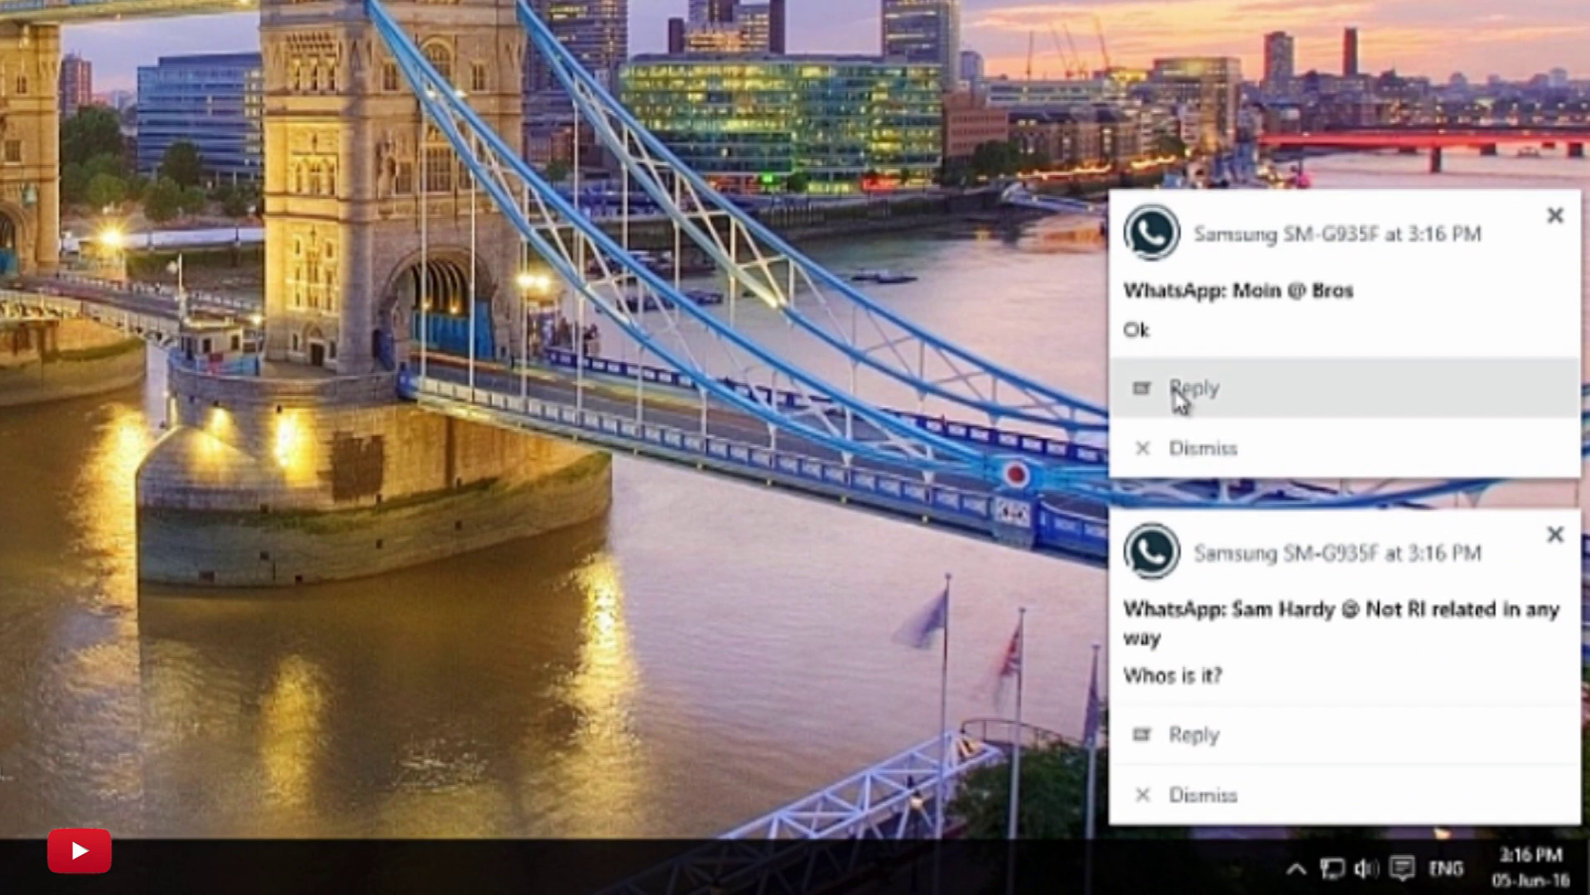
{"action": "type", "text": "th"}
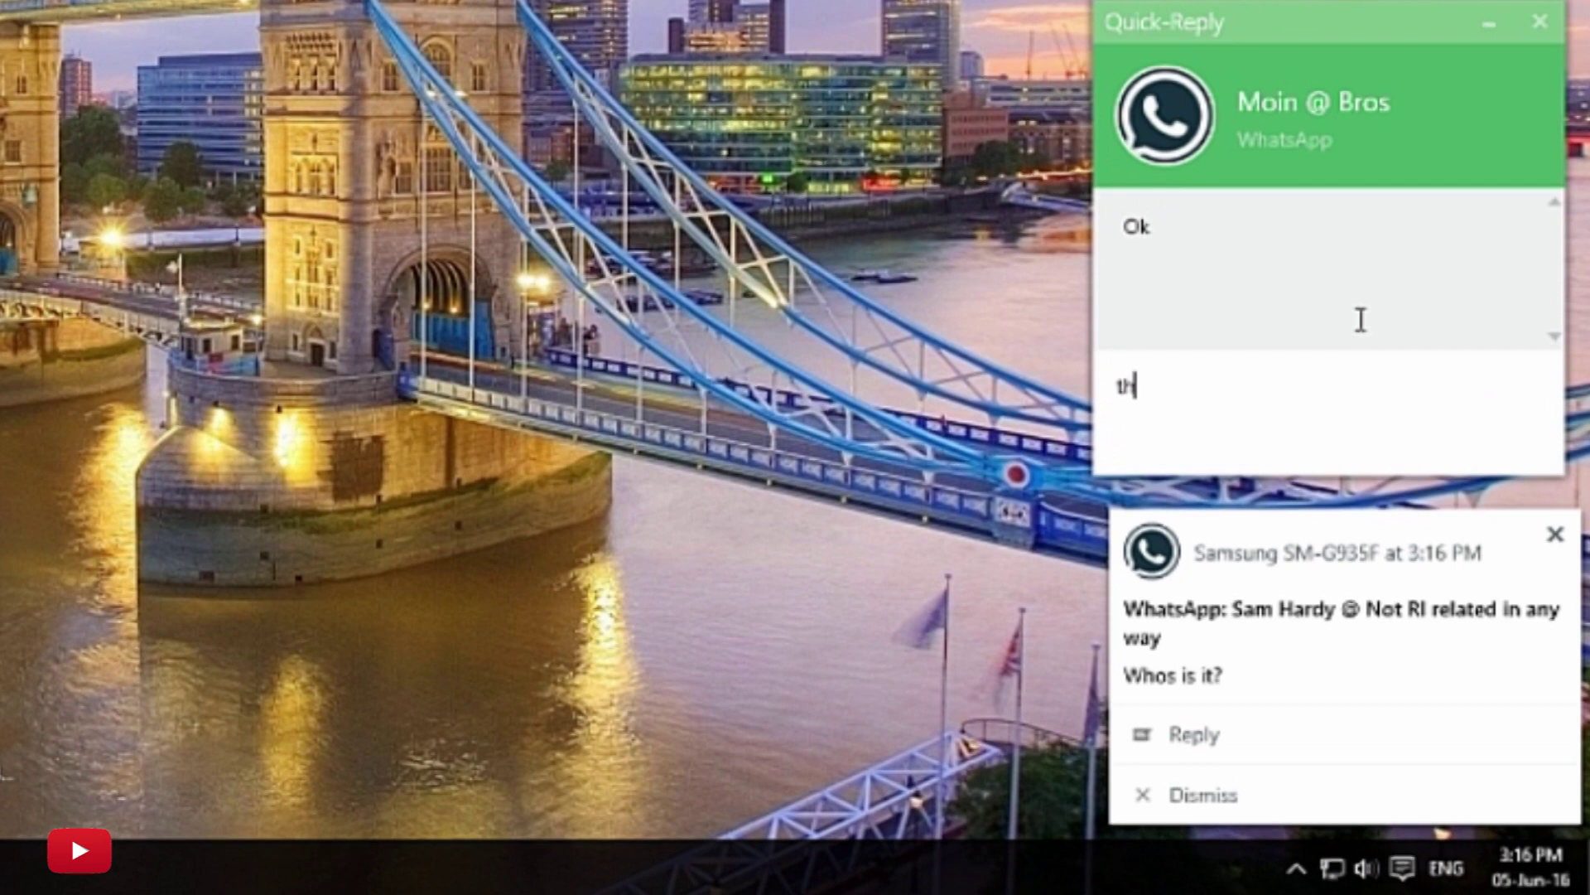
{"action": "type", "text": "anks for erply"}
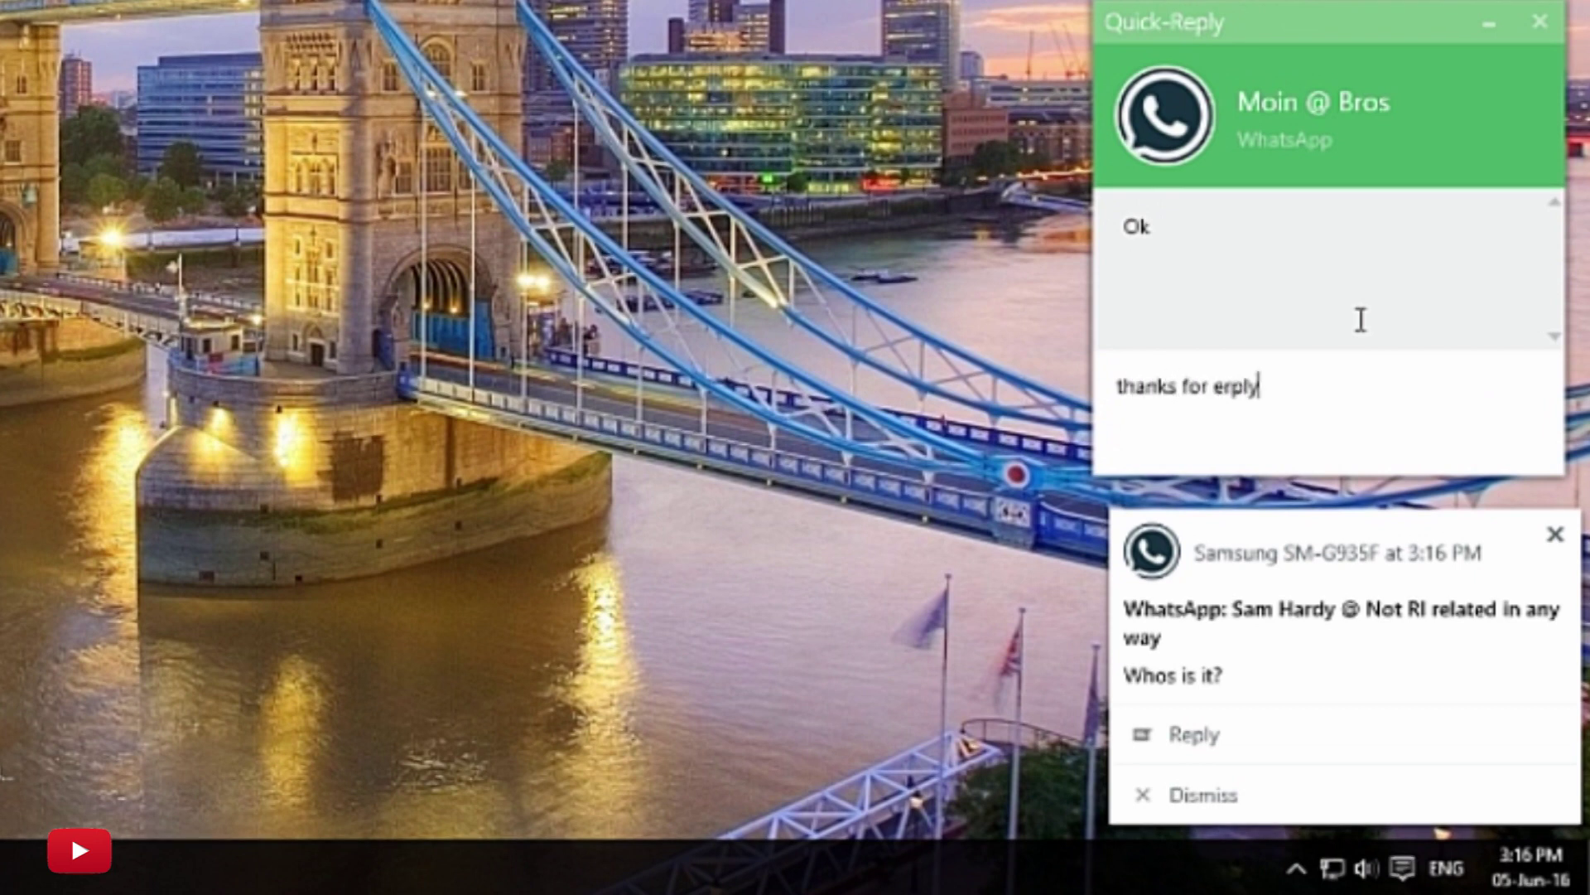
{"action": "key", "text": "BackSpace"}
{"action": "key", "text": "BackSpace"}
{"action": "key", "text": "BackSpace"}
{"action": "key", "text": "BackSpace"}
{"action": "key", "text": "BackSpace"}
{"action": "type", "text": "replying"}
{"action": "key", "text": "Return"}
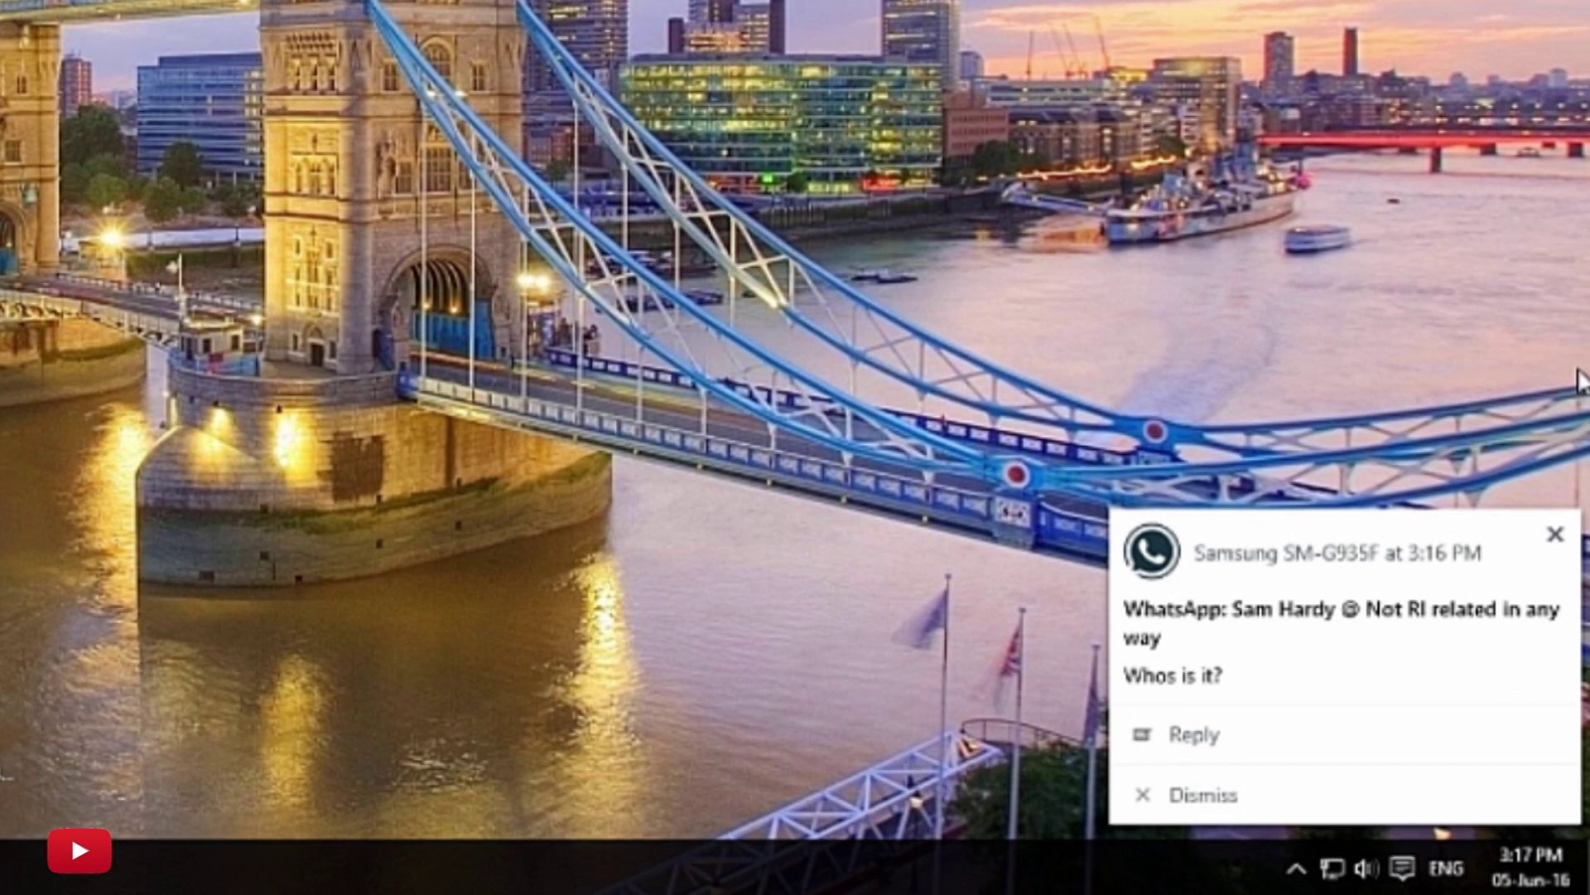
{"action": "key", "text": "super"}
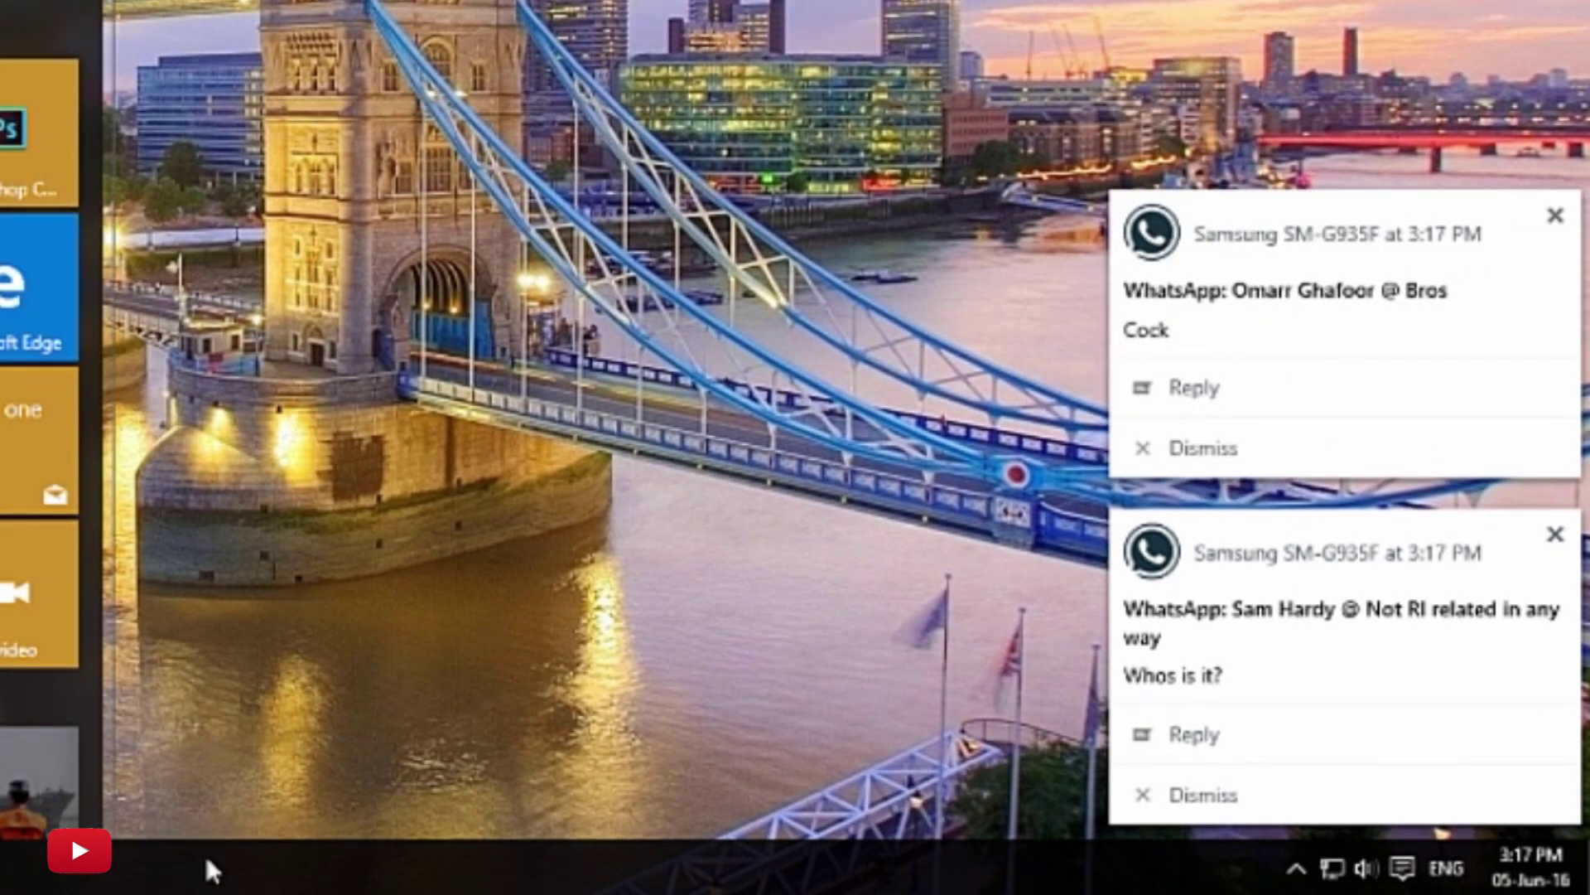